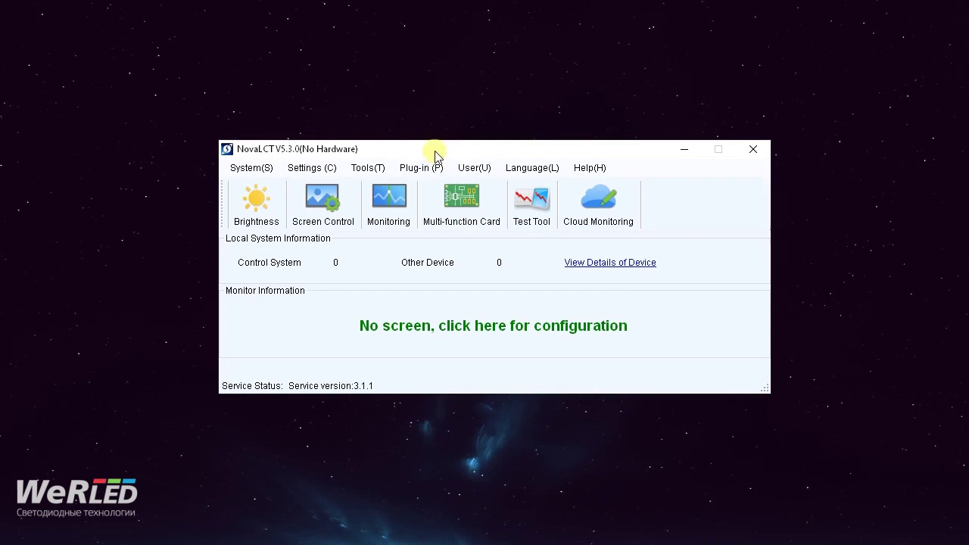
# - Log in to NovaLCT's Demonstration Mode by entering the demonstration password
pyautogui.moveTo(436, 147); pyautogui.dragTo(416, 150)
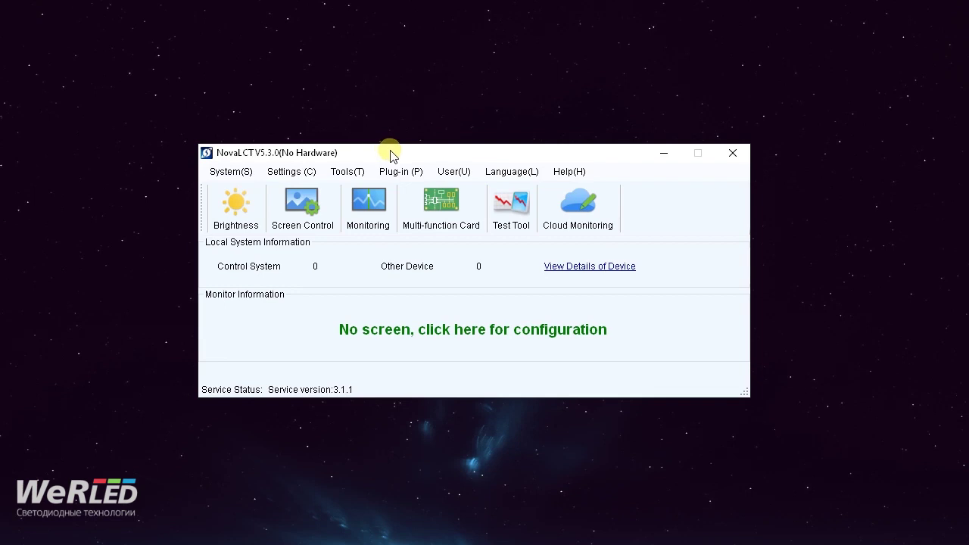
pyautogui.moveTo(387, 152); pyautogui.dragTo(377, 150)
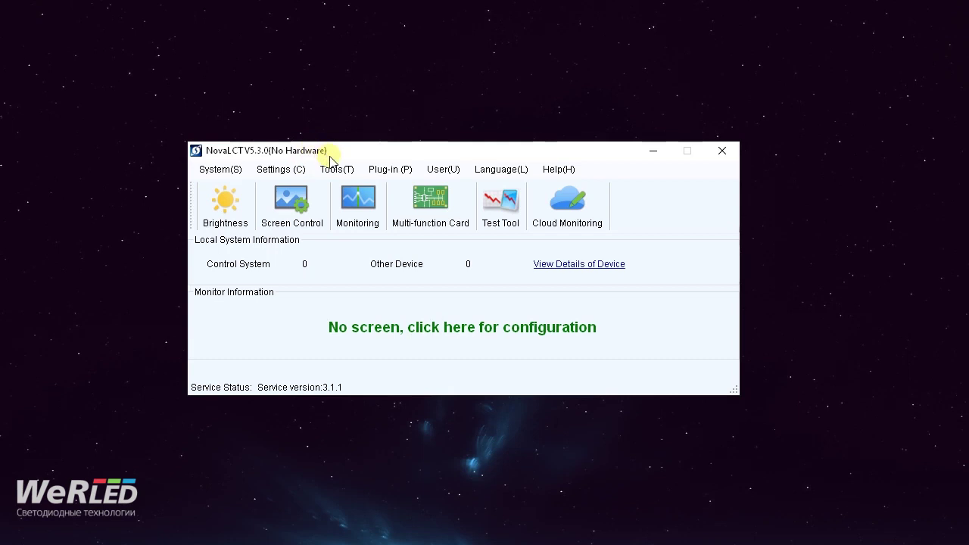
pyautogui.click(444, 170)
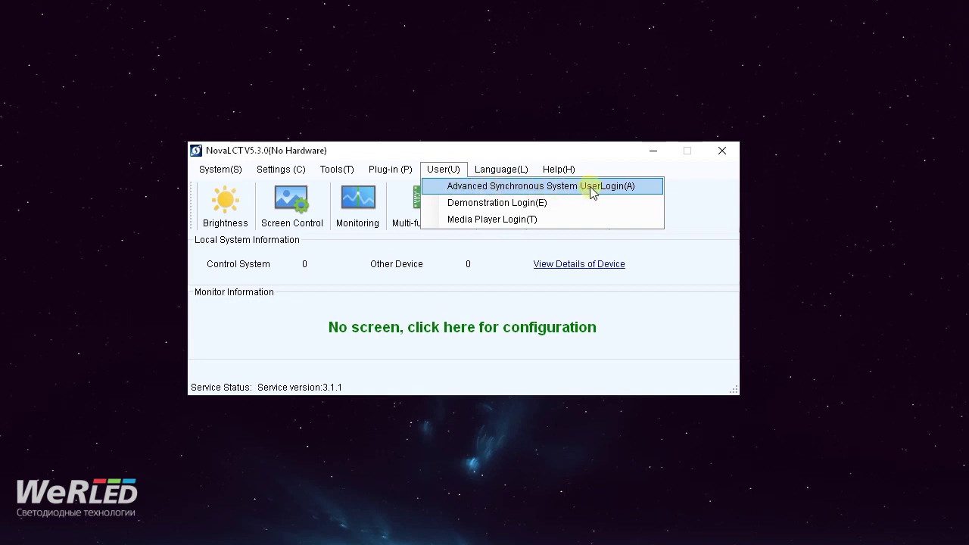
pyautogui.click(536, 206)
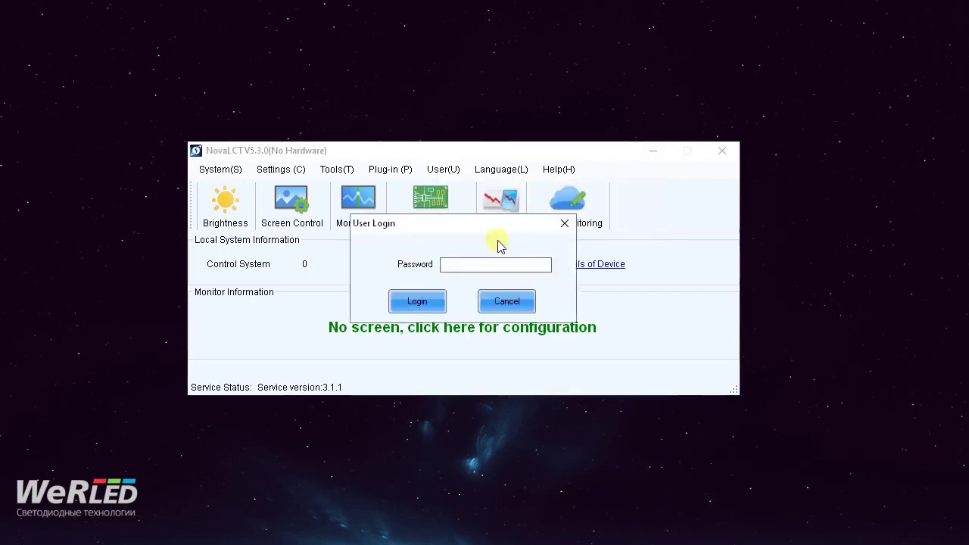
pyautogui.write('admin')
pyautogui.press('Return')
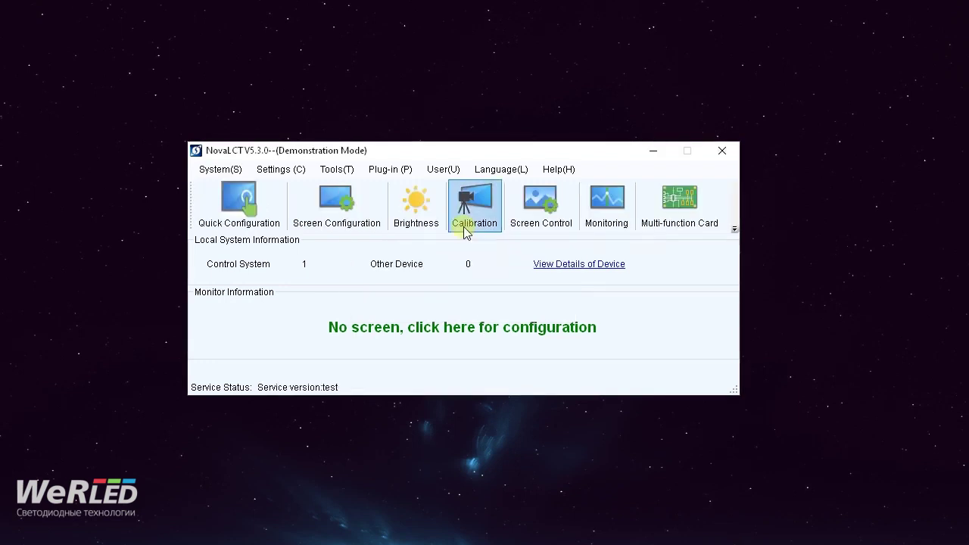
# - Start Screen Configuration with COM99 as the port and Configure Screen selected, then continue
pyautogui.moveTo(415, 156); pyautogui.dragTo(412, 155)
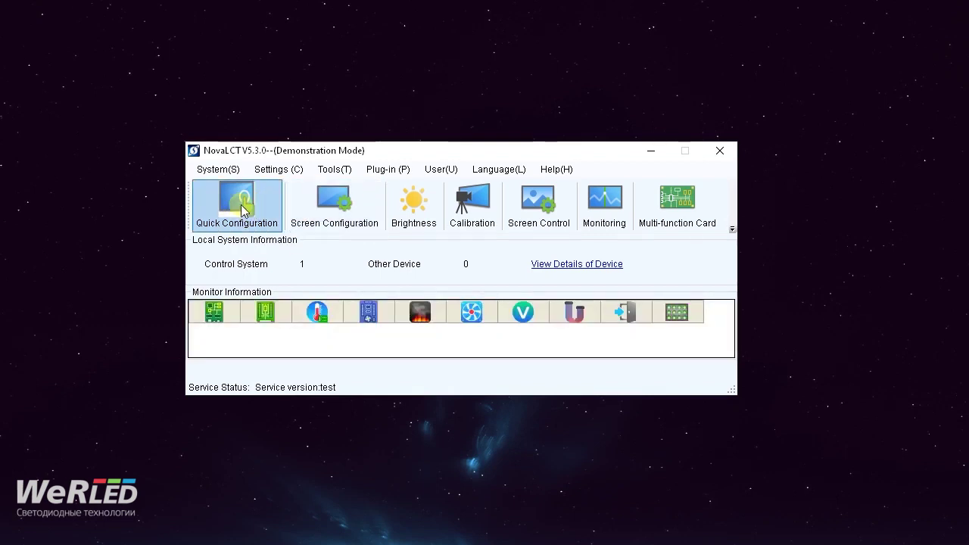
pyautogui.click(329, 209)
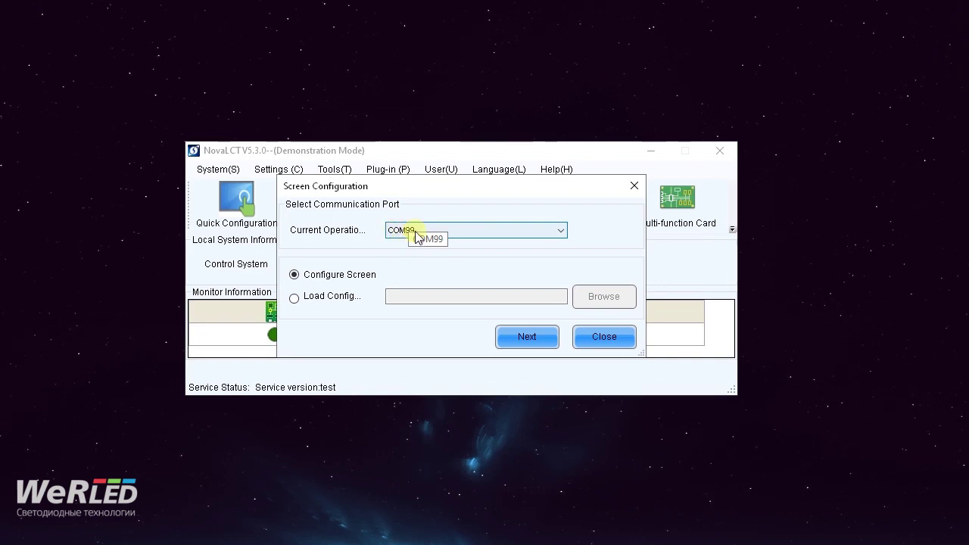
pyautogui.click(450, 230)
pyautogui.click(451, 230)
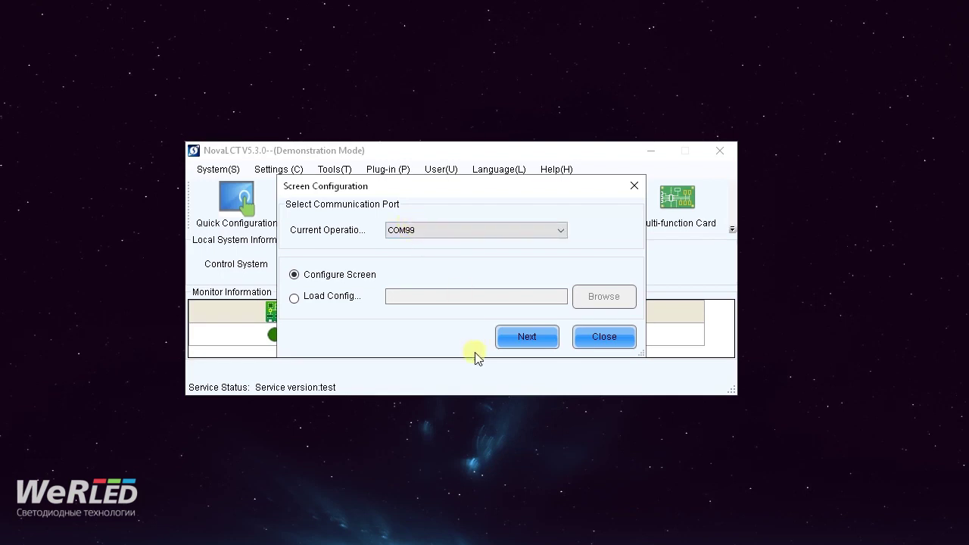
pyautogui.click(526, 338)
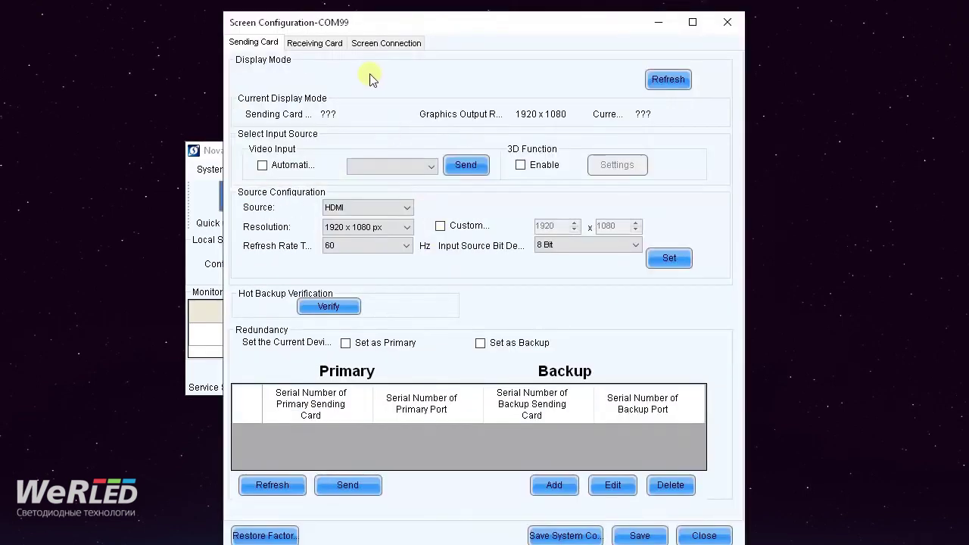
# - Drag the Screen Configuration-COM99 window into view to reveal the 1920 x 1080 HDMI sending card settings
pyautogui.moveTo(404, 27); pyautogui.dragTo(360, 19)
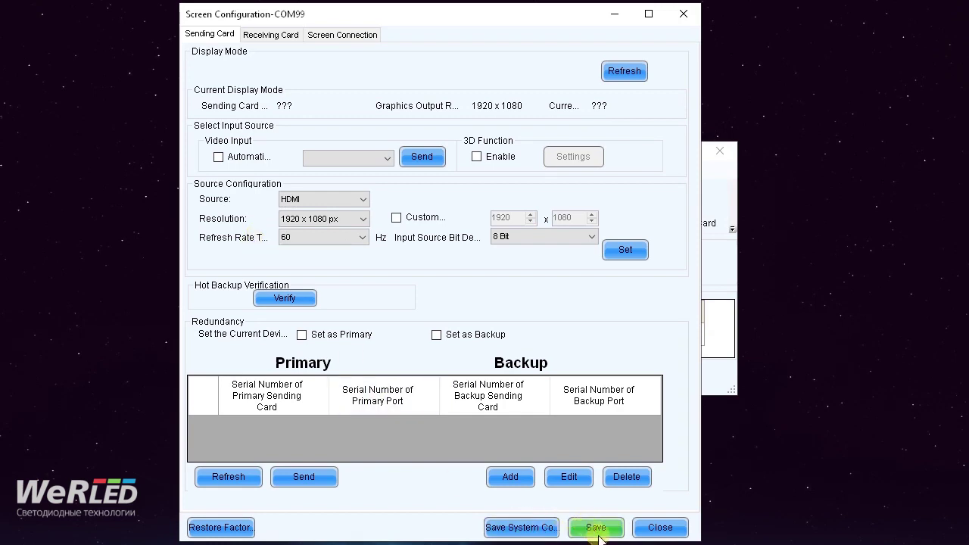
# - Show the Receiving Card settings with SM16207S modules, 128 x 128 cabinet and 1920 Hz refresh
pyautogui.click(268, 39)
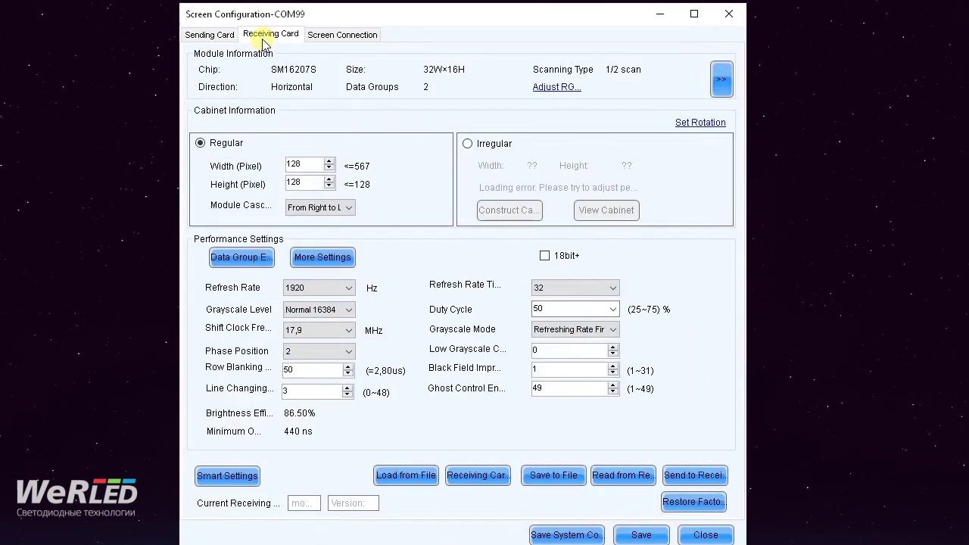
pyautogui.moveTo(320, 16); pyautogui.dragTo(294, 16)
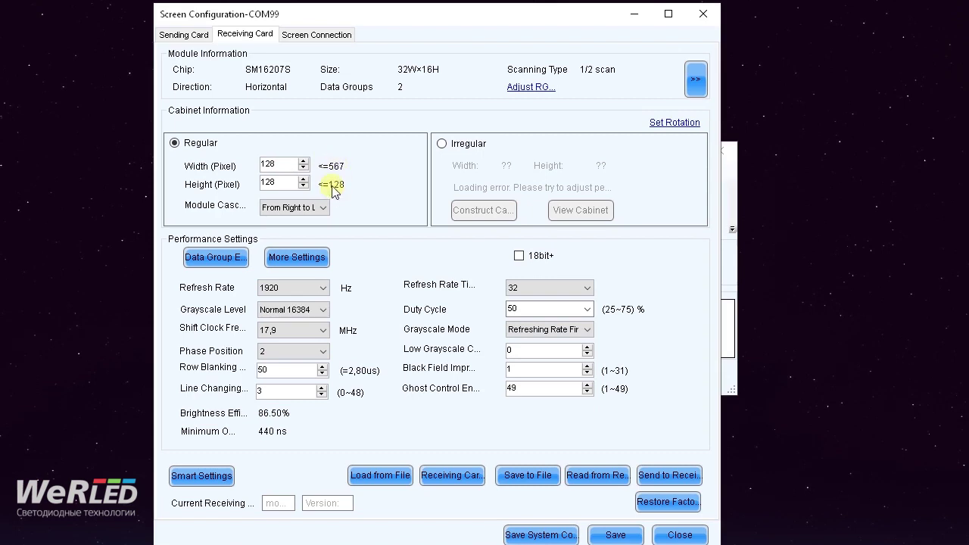
# - Change the receiving card refresh rate from 1920 Hz to 3840 Hz
pyautogui.click(306, 290)
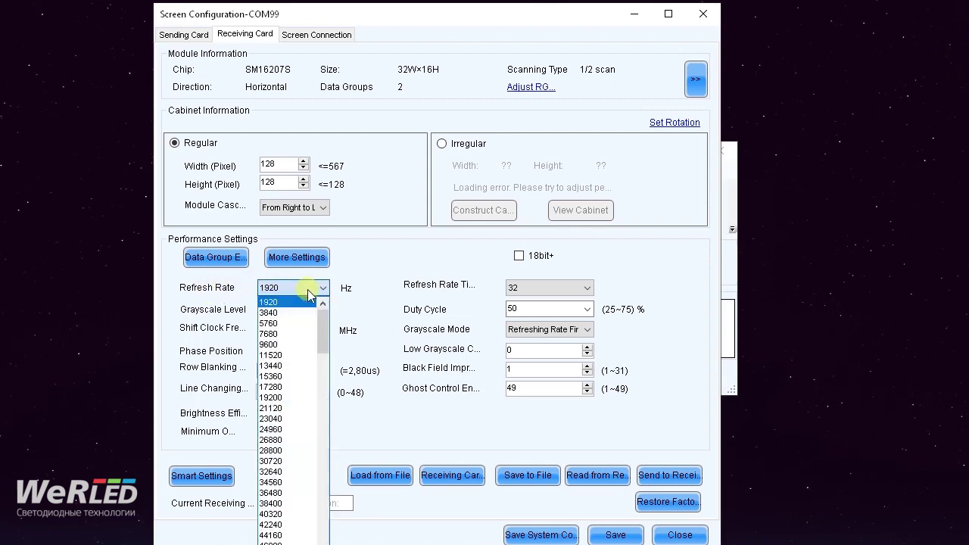
pyautogui.click(300, 288)
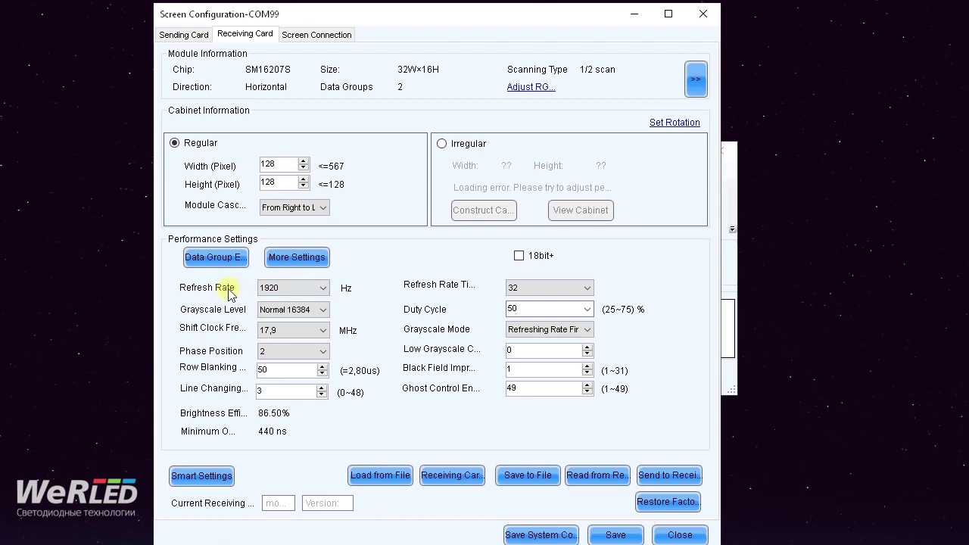
pyautogui.click(294, 291)
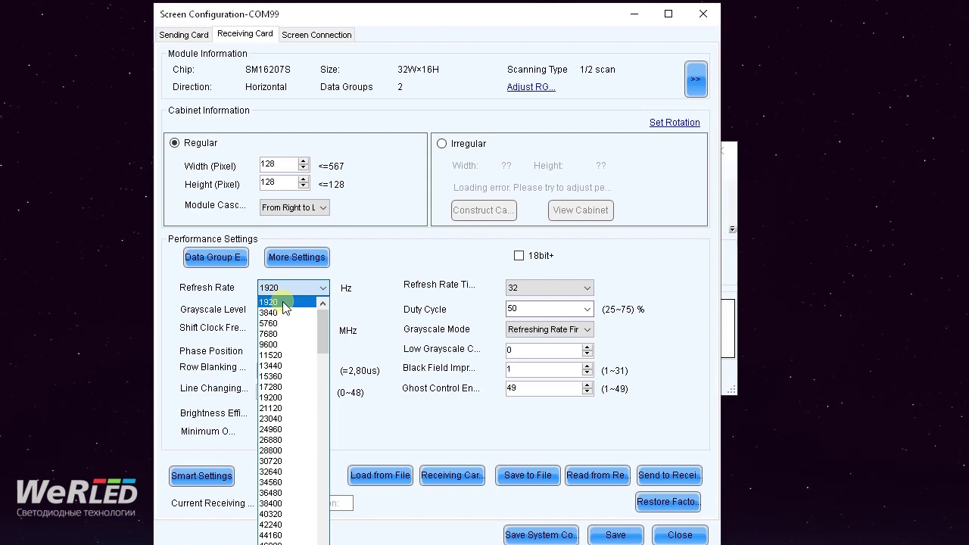
pyautogui.click(285, 302)
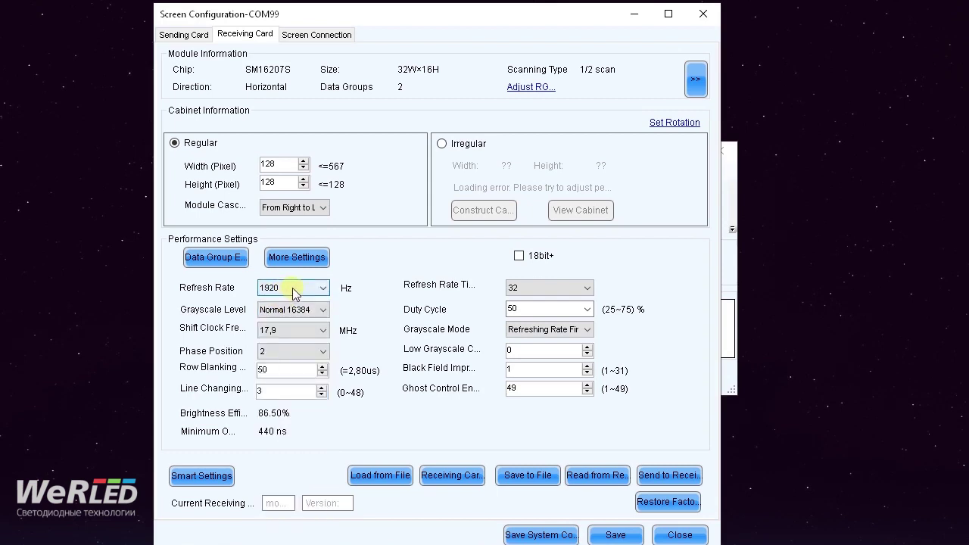
pyautogui.click(293, 288)
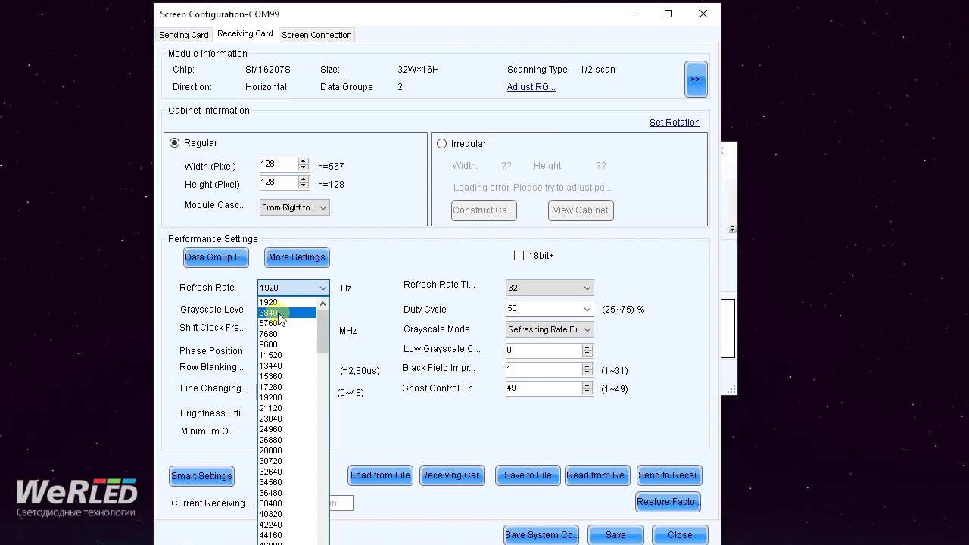
pyautogui.click(279, 313)
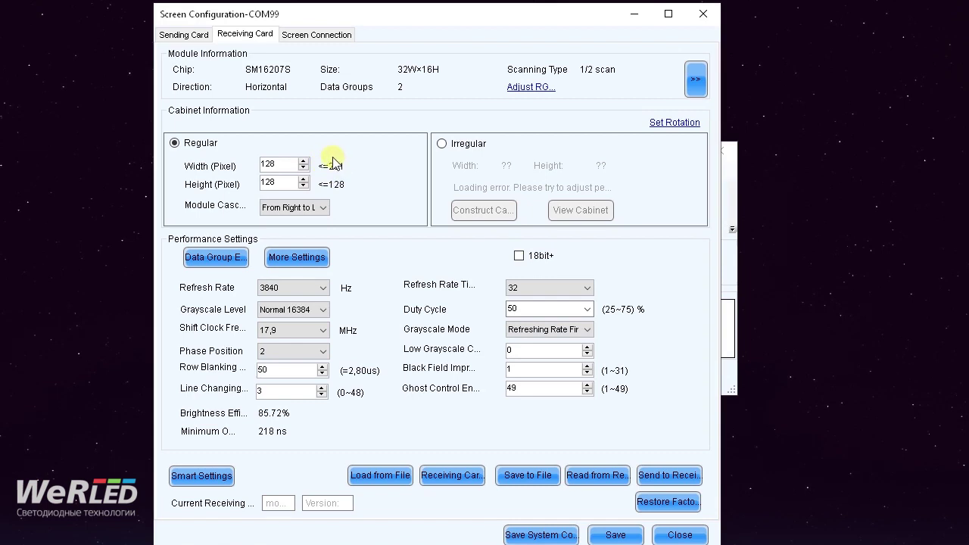
pyautogui.click(263, 310)
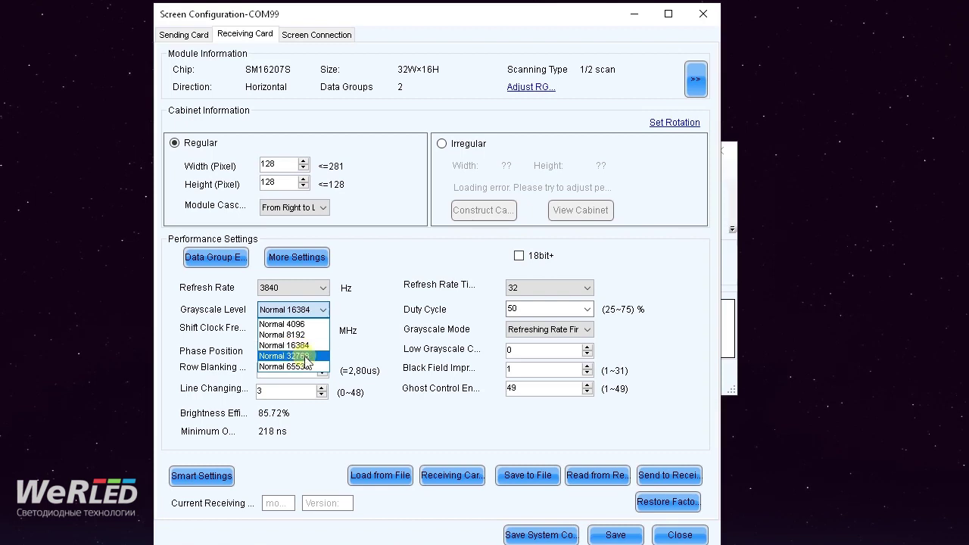
pyautogui.click(306, 357)
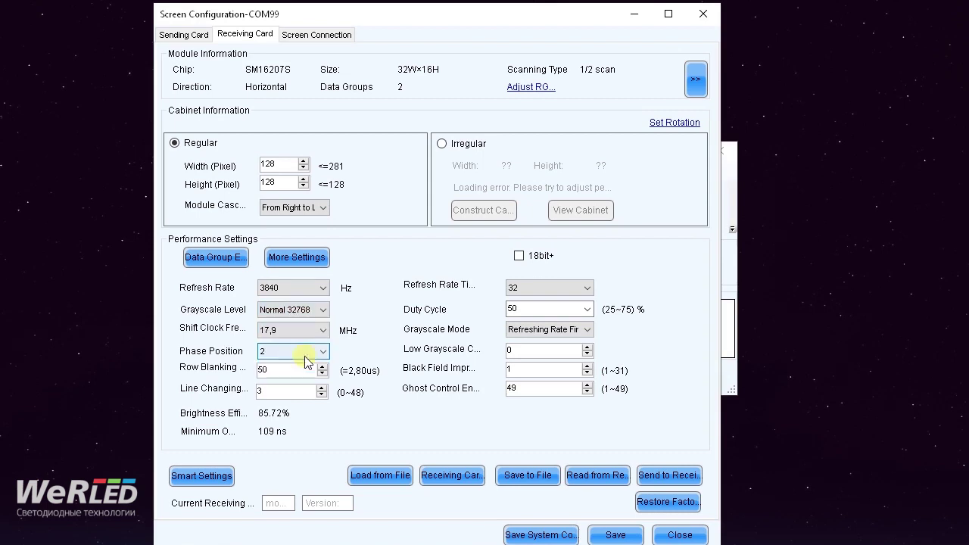
pyautogui.click(314, 311)
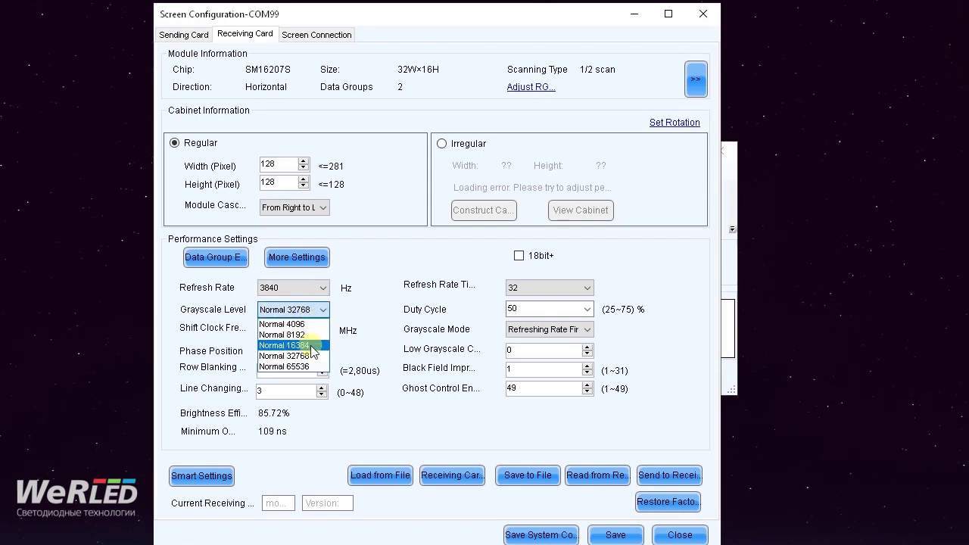
pyautogui.click(312, 347)
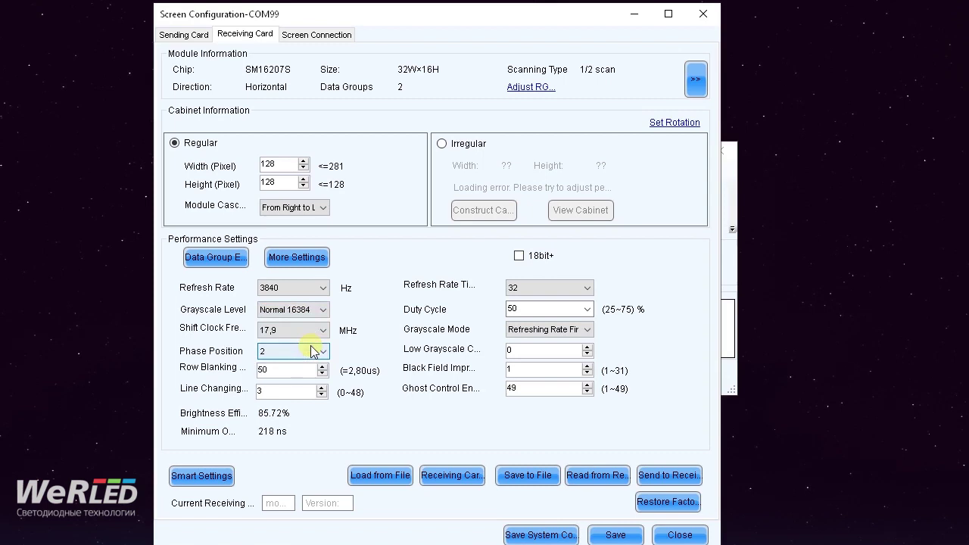
pyautogui.click(313, 311)
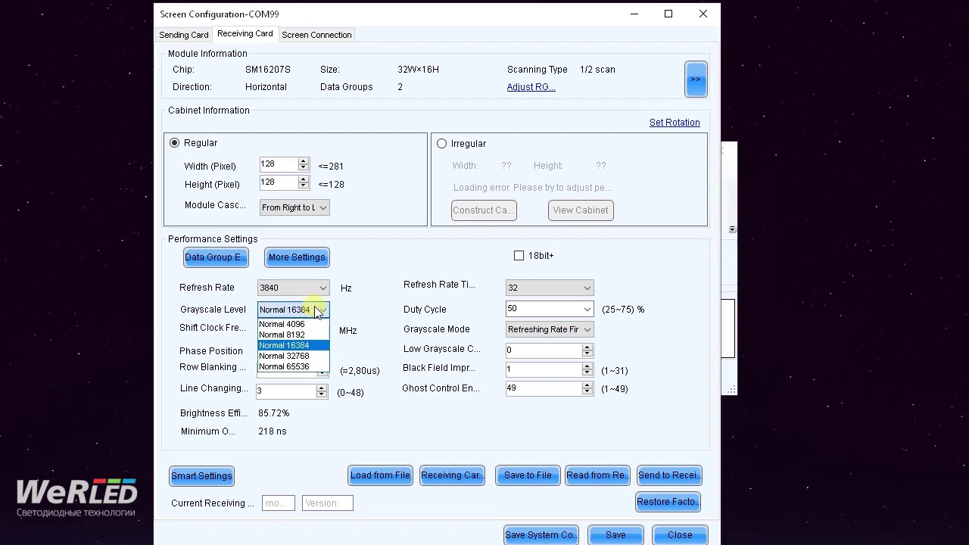
pyautogui.click(306, 358)
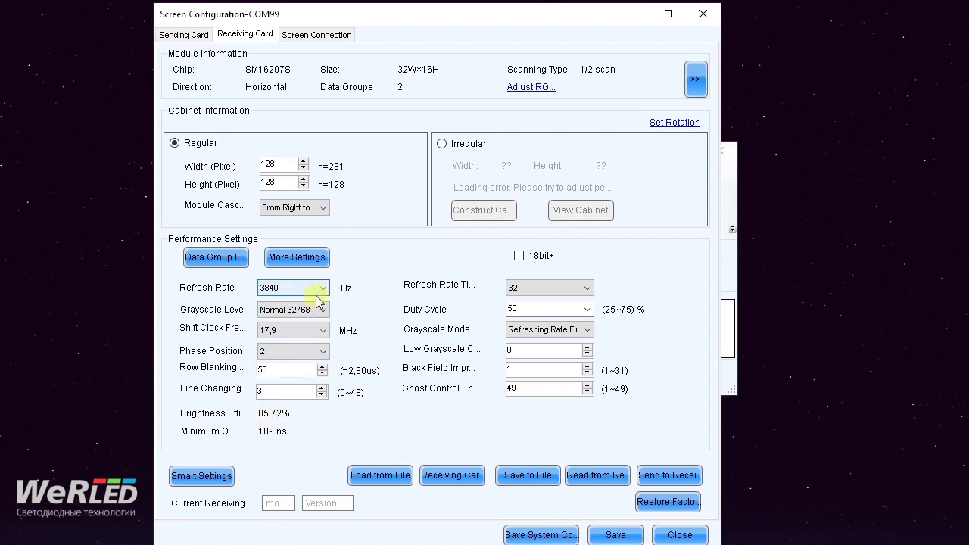
pyautogui.click(314, 309)
pyautogui.click(283, 323)
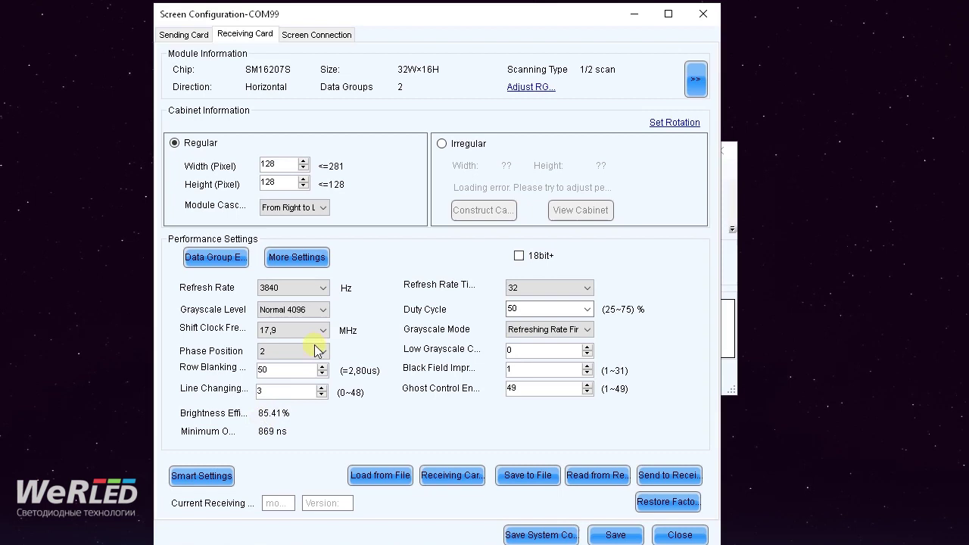
pyautogui.click(322, 310)
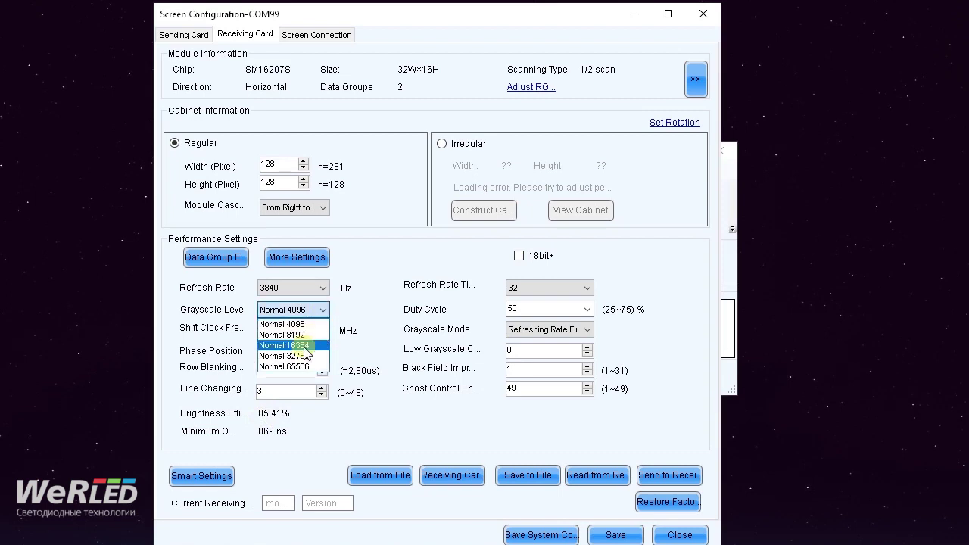
pyautogui.click(304, 346)
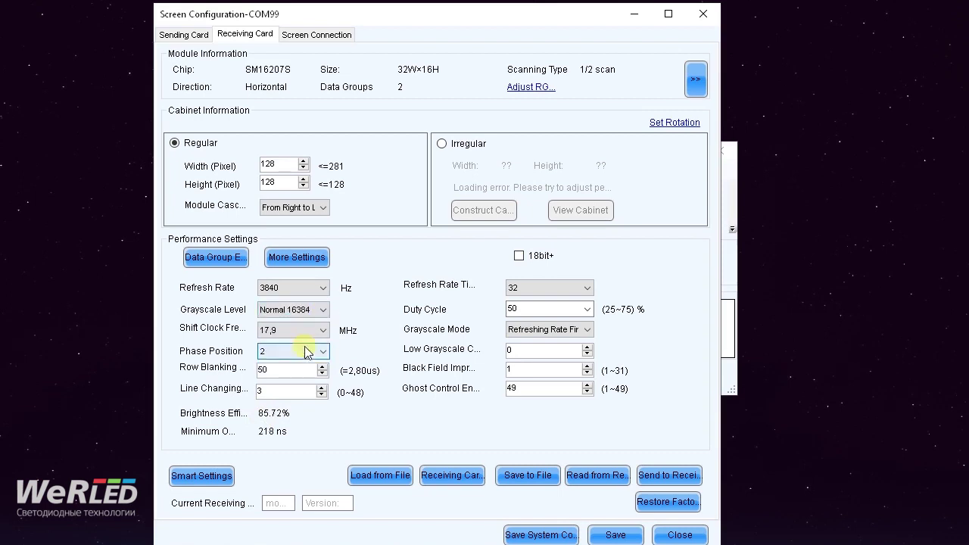
pyautogui.click(291, 311)
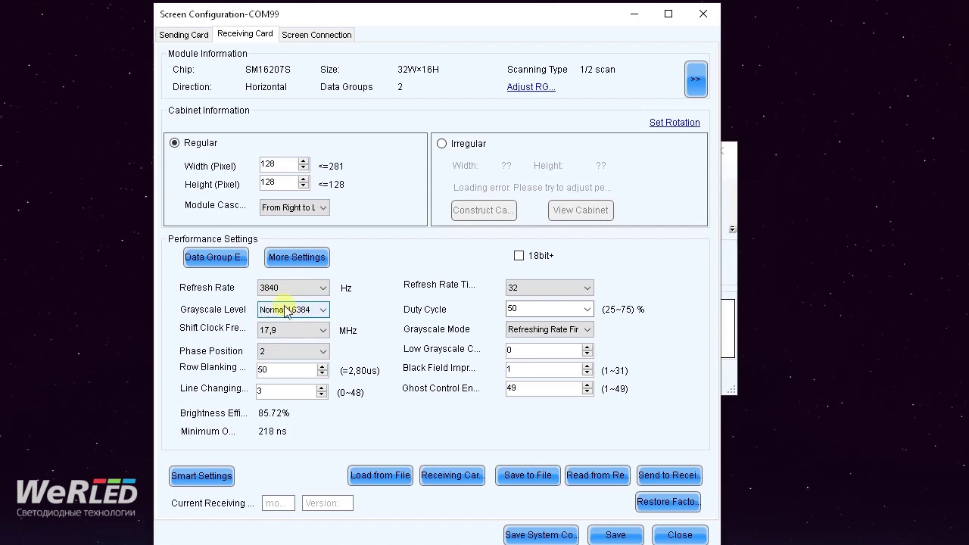
pyautogui.click(519, 292)
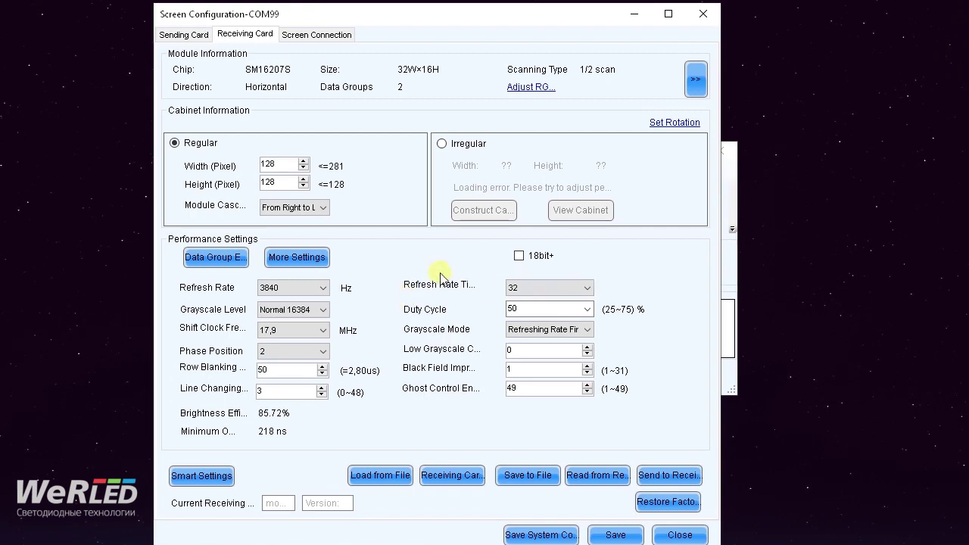
pyautogui.click(534, 287)
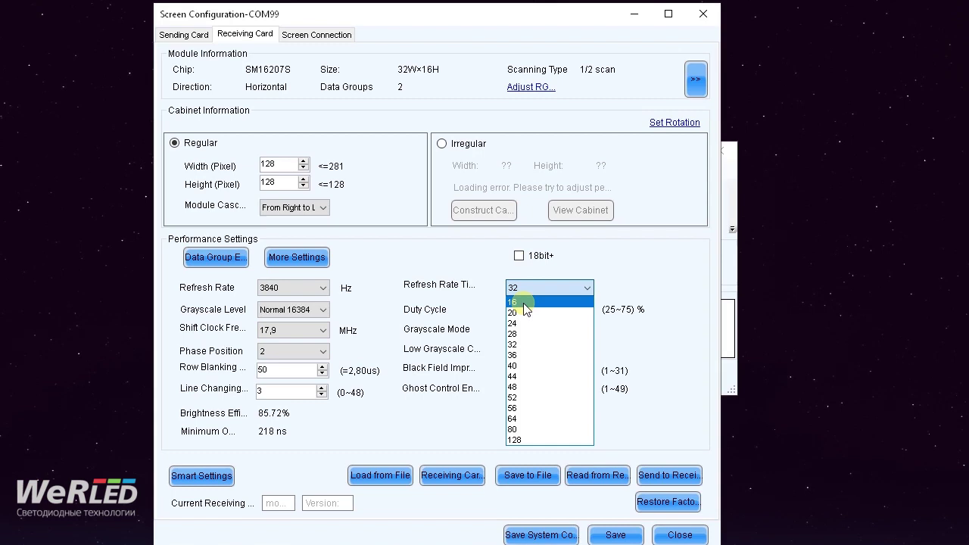
pyautogui.click(524, 302)
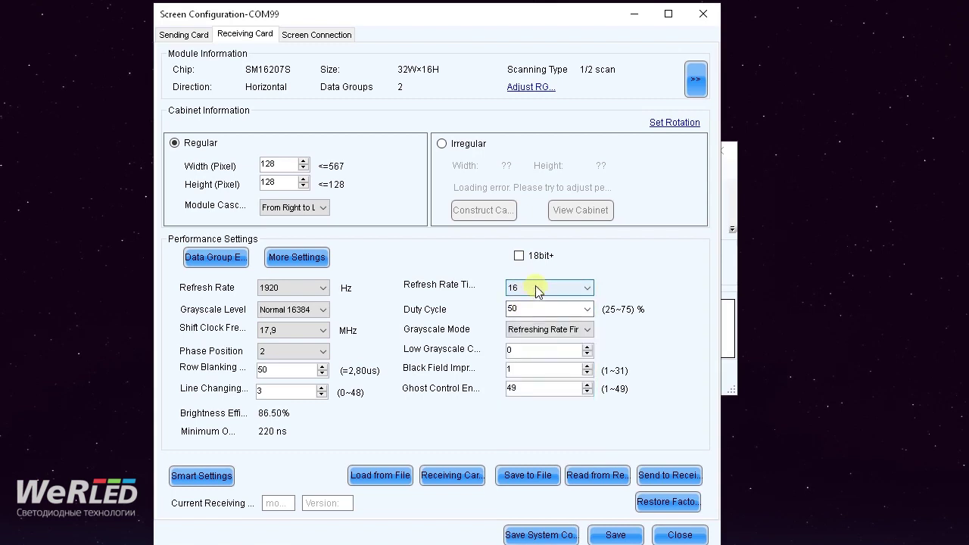
pyautogui.click(534, 289)
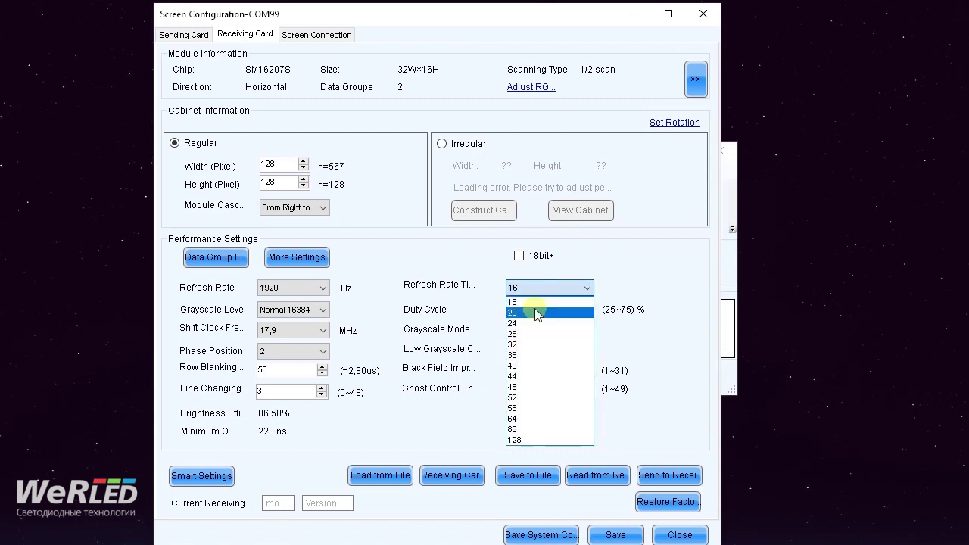
pyautogui.click(523, 344)
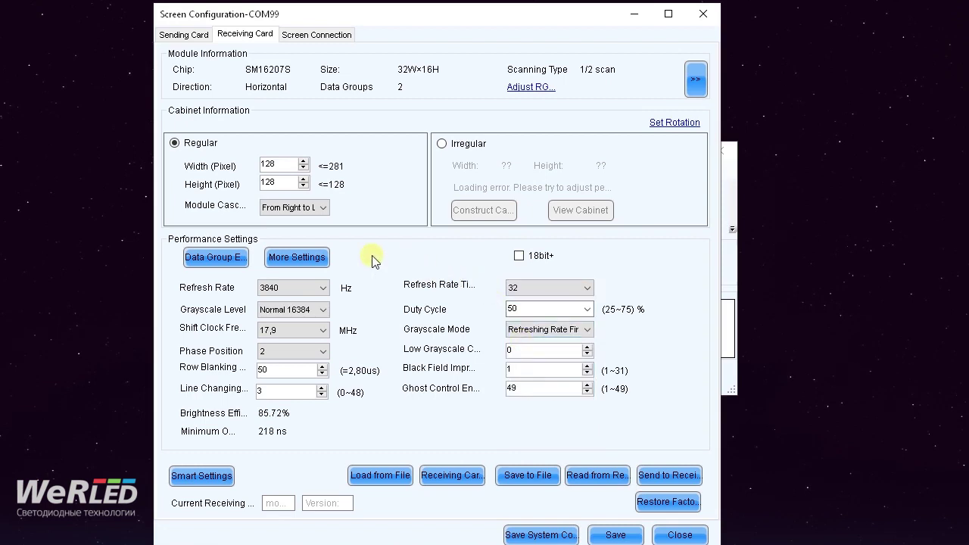
pyautogui.doubleClick(285, 166)
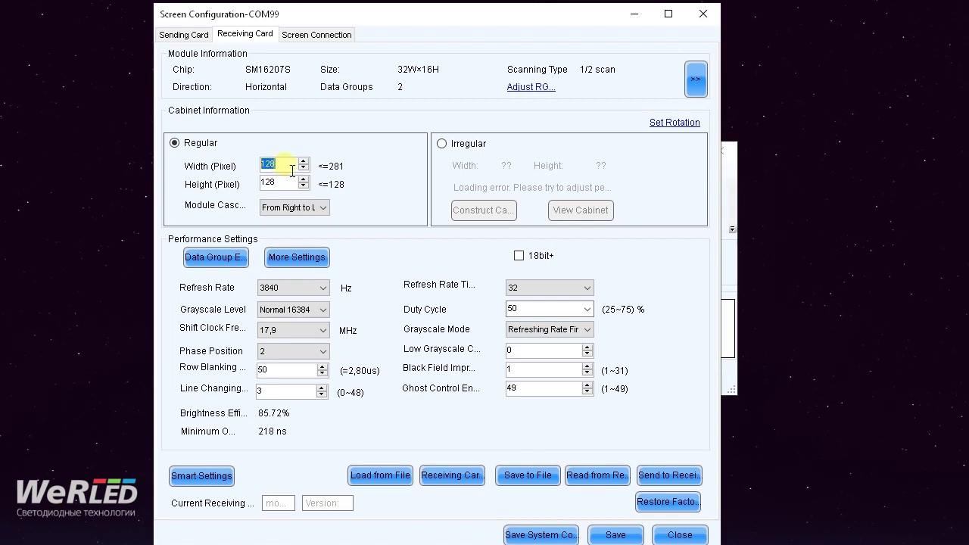
# - Bring up the Send Parameters to Receiving Card dialog, targeting All Receiving Card
pyautogui.click(294, 170)
pyautogui.click(678, 481)
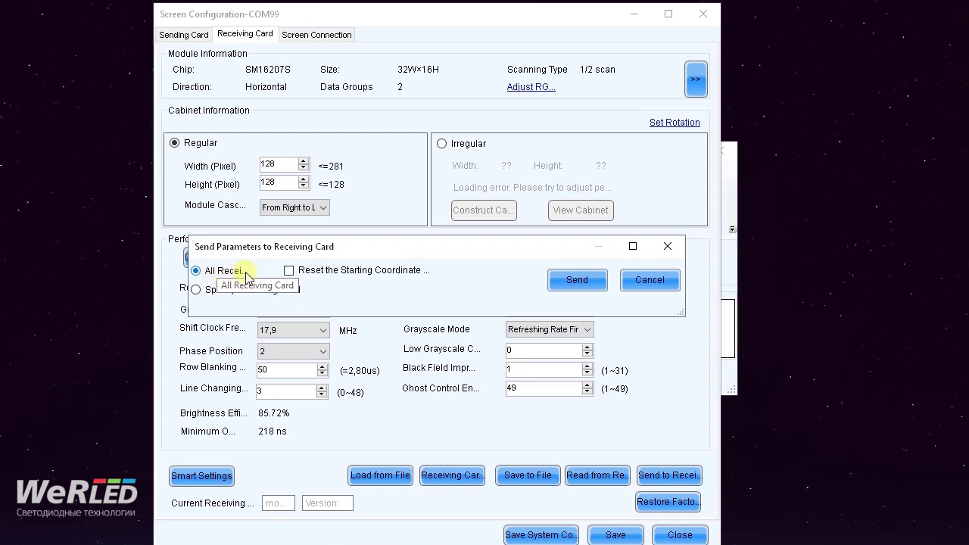
# - Target only receiving card (1,1) by topology, send the parameters, then cancel the sending
pyautogui.click(197, 291)
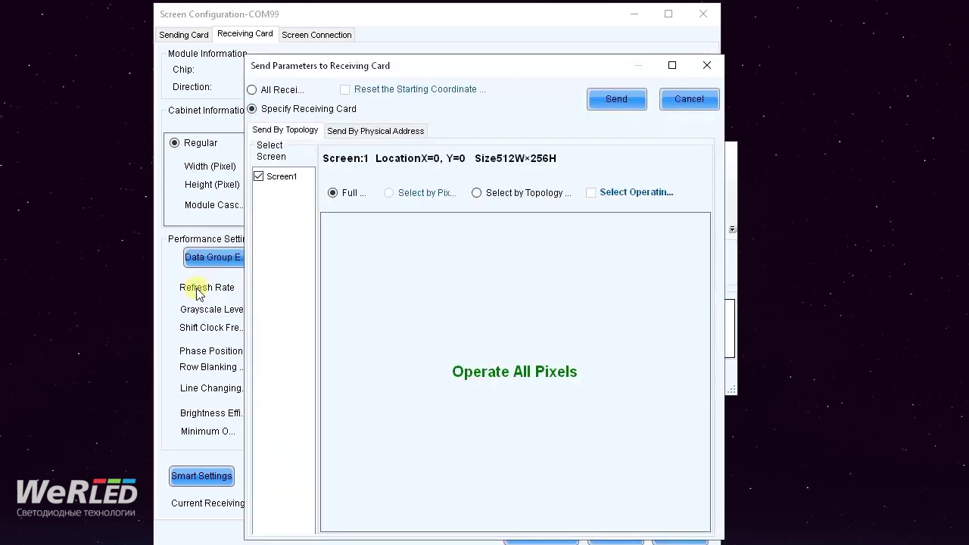
pyautogui.click(478, 194)
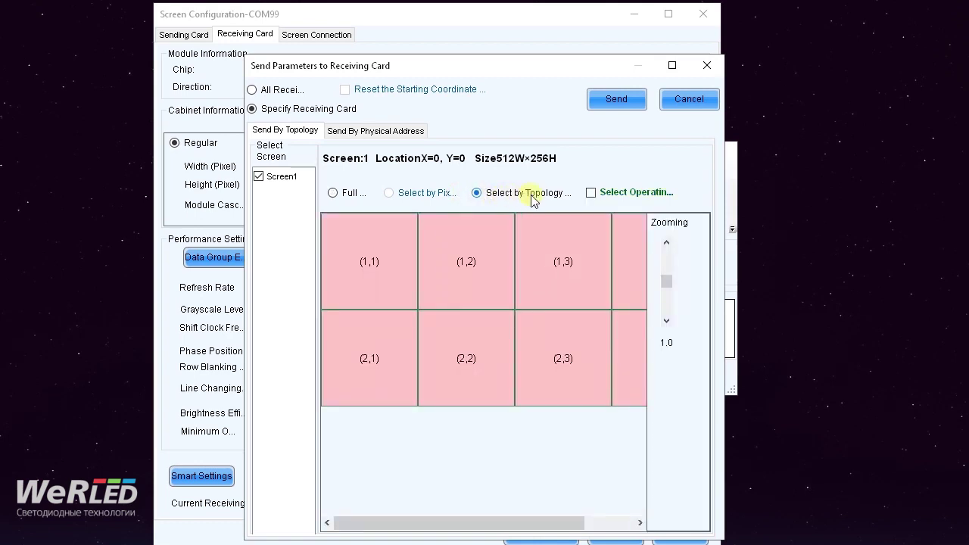
pyautogui.click(415, 244)
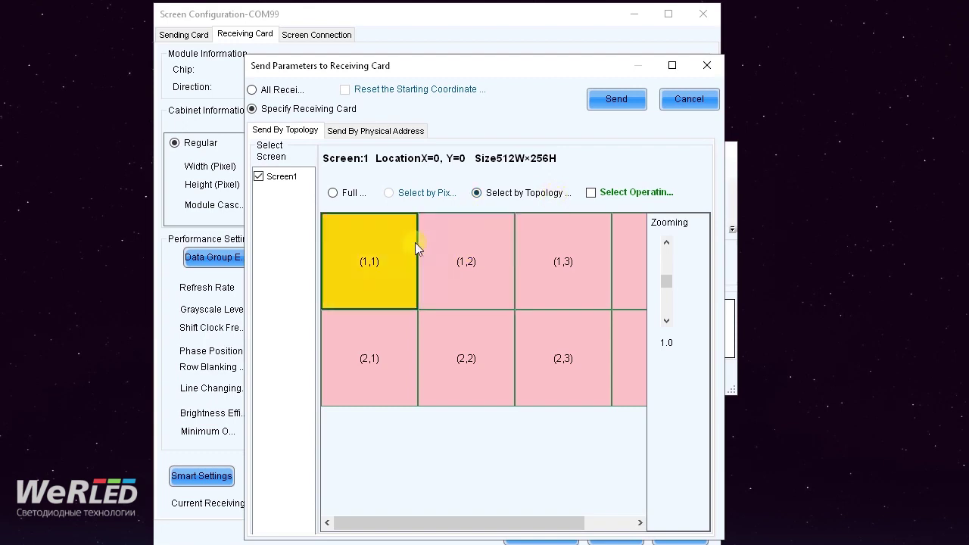
pyautogui.click(370, 263)
pyautogui.click(667, 322)
pyautogui.click(666, 322)
pyautogui.click(666, 242)
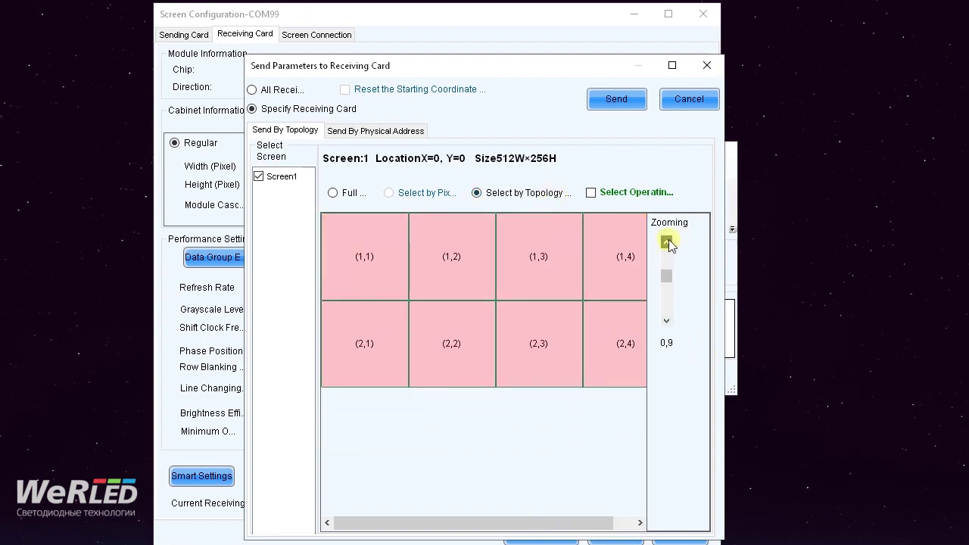
pyautogui.click(666, 242)
pyautogui.moveTo(356, 237)
pyautogui.mouseDown()
pyautogui.moveTo(355, 291)
pyautogui.moveTo(350, 242)
pyautogui.mouseUp()
pyautogui.click(613, 100)
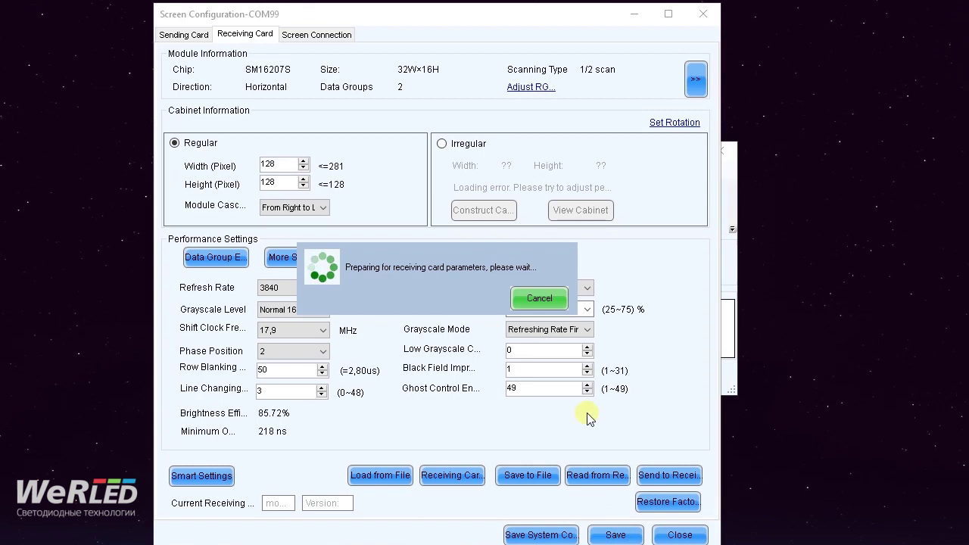
pyautogui.click(529, 303)
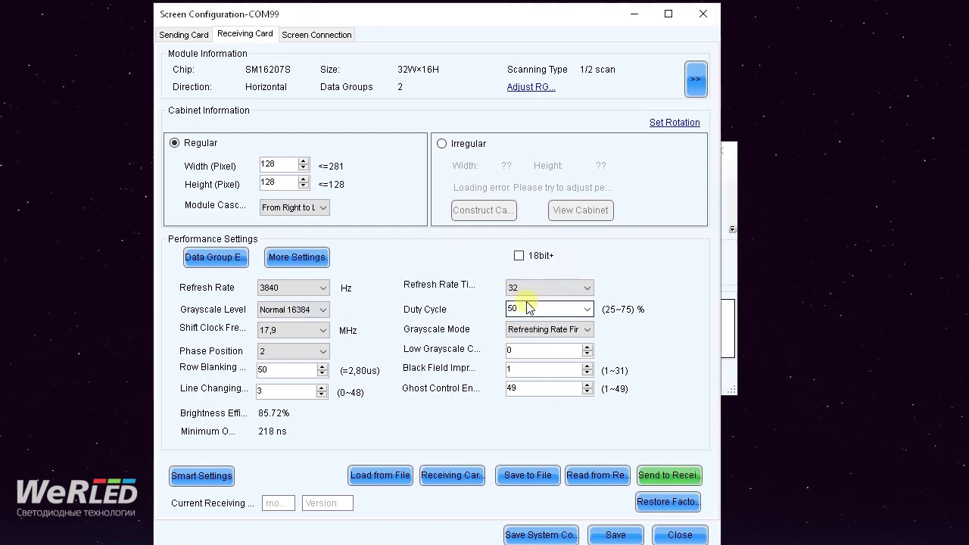
# - In Screen Connection, reduce the layout from 4 columns to 1 column by 1 row, dismissing the range error
pyautogui.click(302, 39)
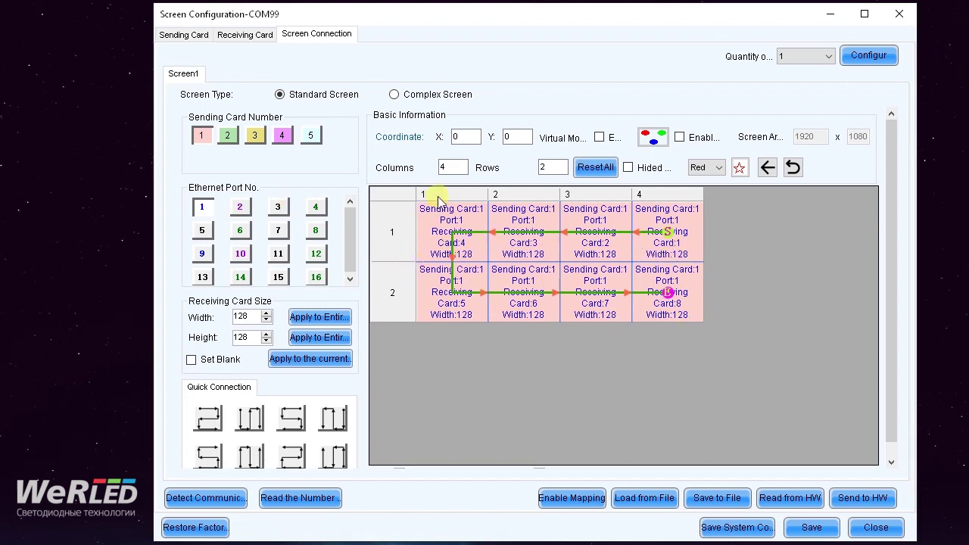
pyautogui.doubleClick(456, 163)
pyautogui.write('0')
pyautogui.click(547, 168)
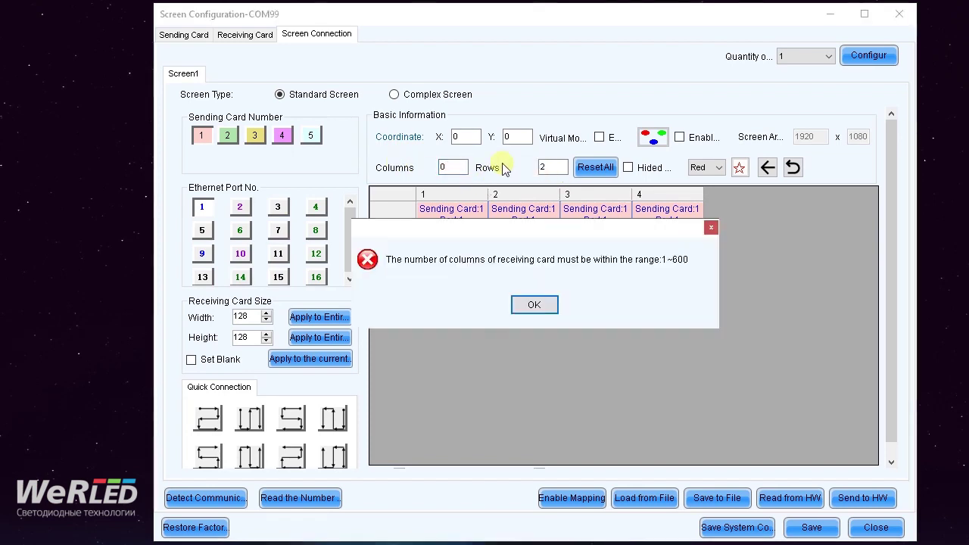
pyautogui.click(534, 304)
pyautogui.write('1')
pyautogui.doubleClick(544, 167)
pyautogui.write('1')
pyautogui.click(519, 244)
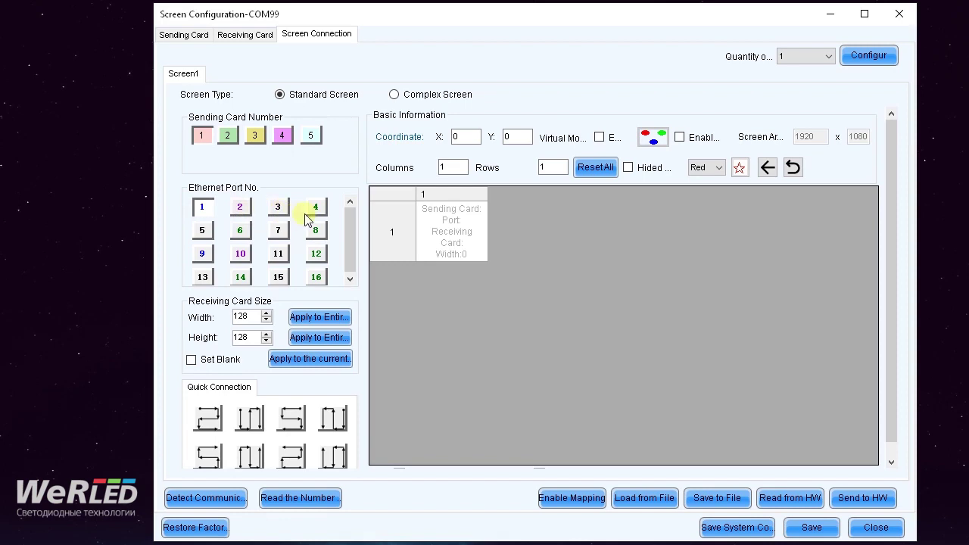
# - Choose sending card 1 and Ethernet port 1 for the mapping
pyautogui.click(201, 207)
pyautogui.click(202, 137)
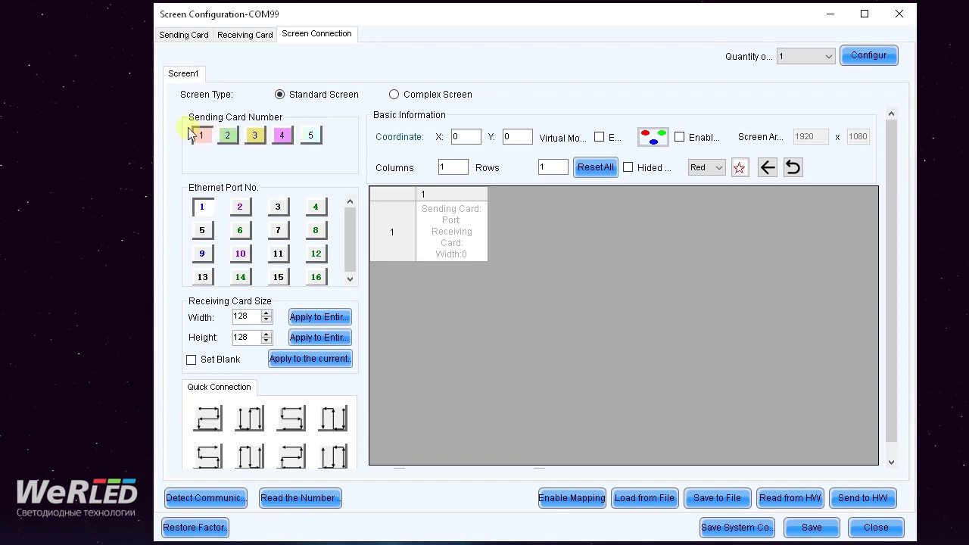
pyautogui.click(203, 212)
pyautogui.click(204, 212)
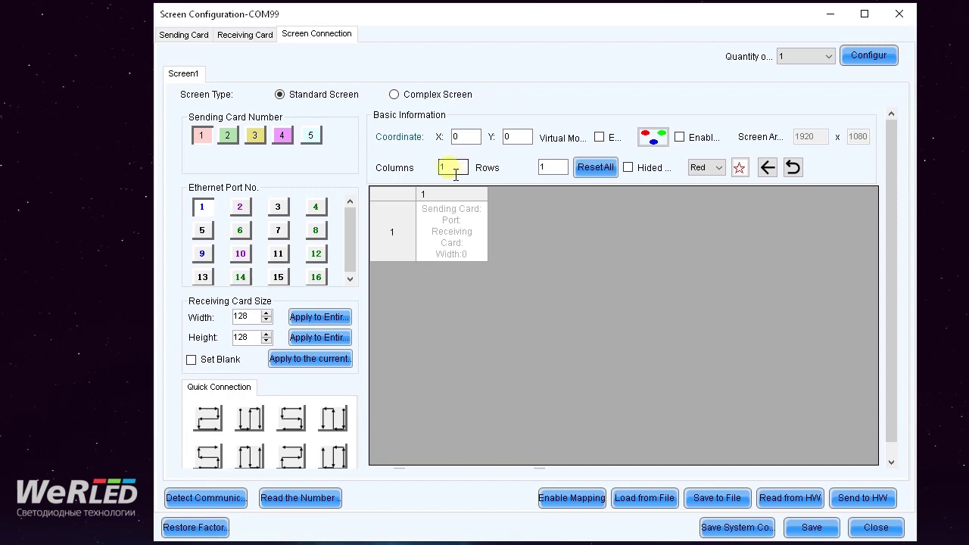
# - Resize the screen layout to 3 columns by 2 rows
pyautogui.doubleClick(444, 167)
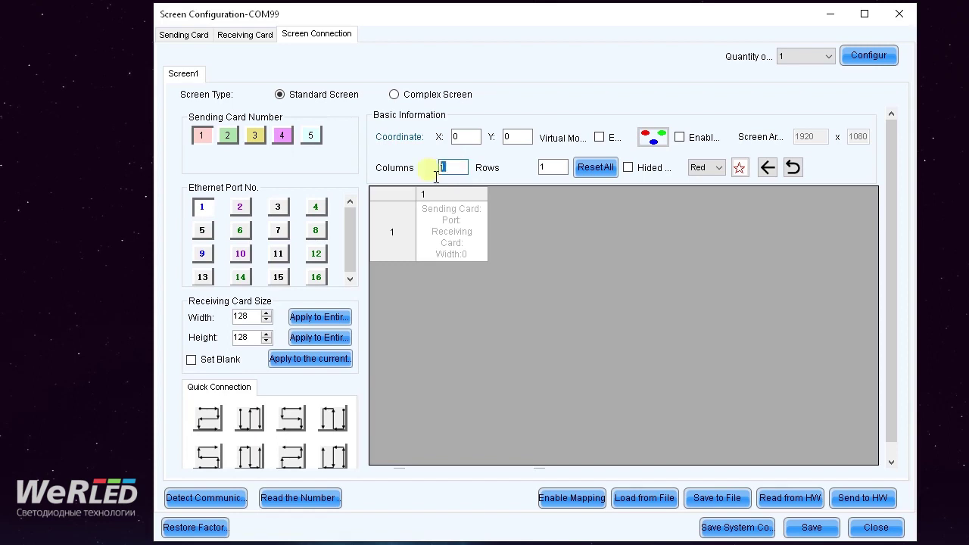
pyautogui.write('3')
pyautogui.doubleClick(548, 177)
pyautogui.write('2')
pyautogui.click(457, 170)
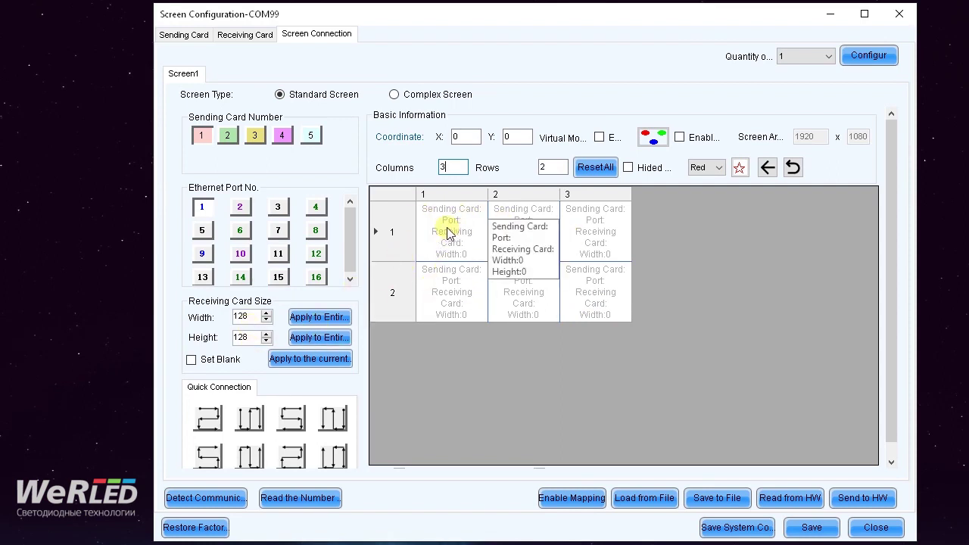
# - Assign receiving cards 1–6 to cells (1,1), (2,1), (2,2), (1,2), (1,3), (2,3) as a snake route
pyautogui.click(258, 321)
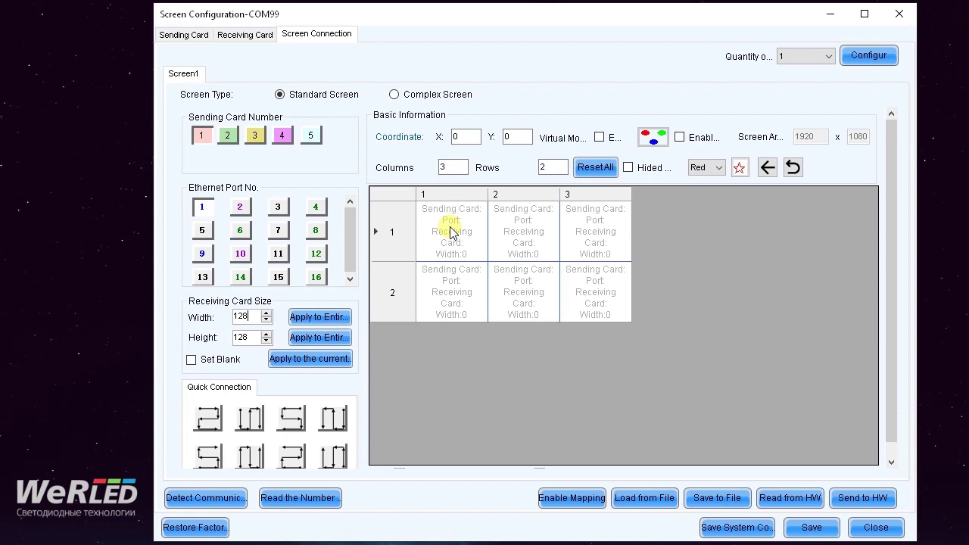
pyautogui.click(450, 231)
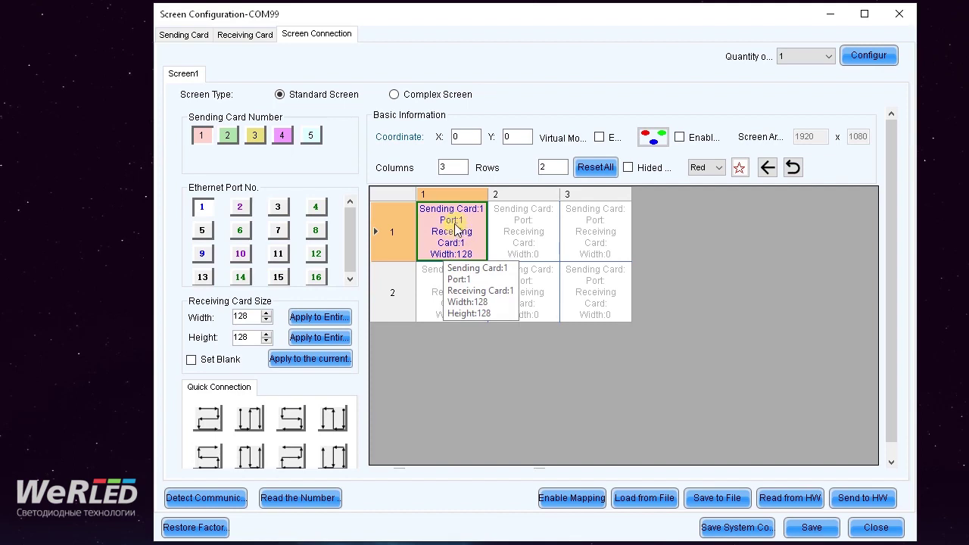
pyautogui.click(448, 290)
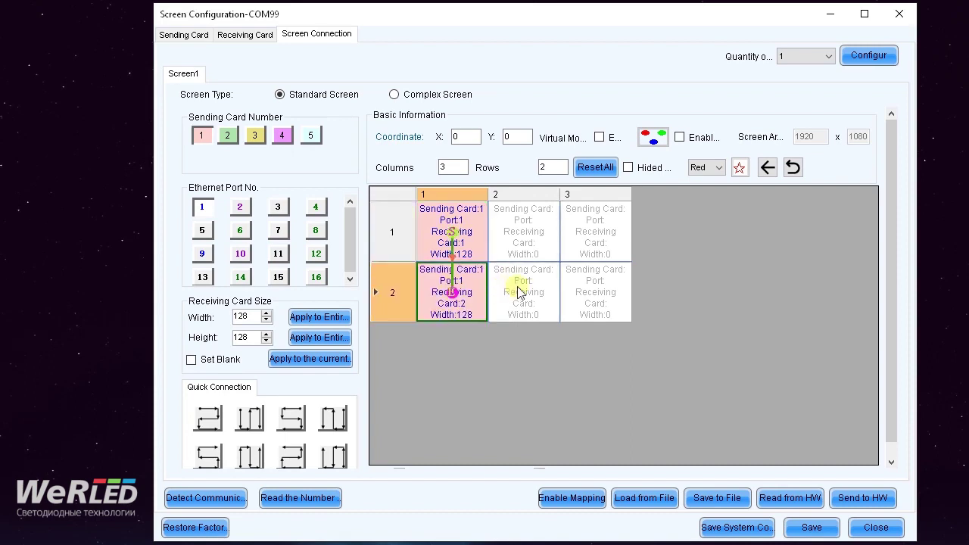
pyautogui.click(519, 290)
pyautogui.click(522, 231)
pyautogui.click(594, 237)
pyautogui.click(597, 281)
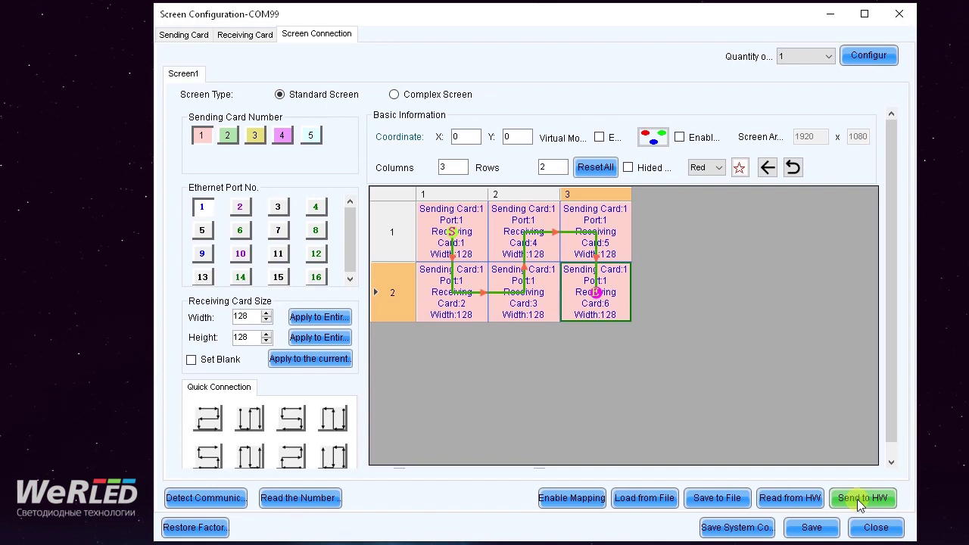
# - Send the 3-column, 2-row receiving-card layout to the hardware, save it, and dismiss the confirmations
pyautogui.click(860, 499)
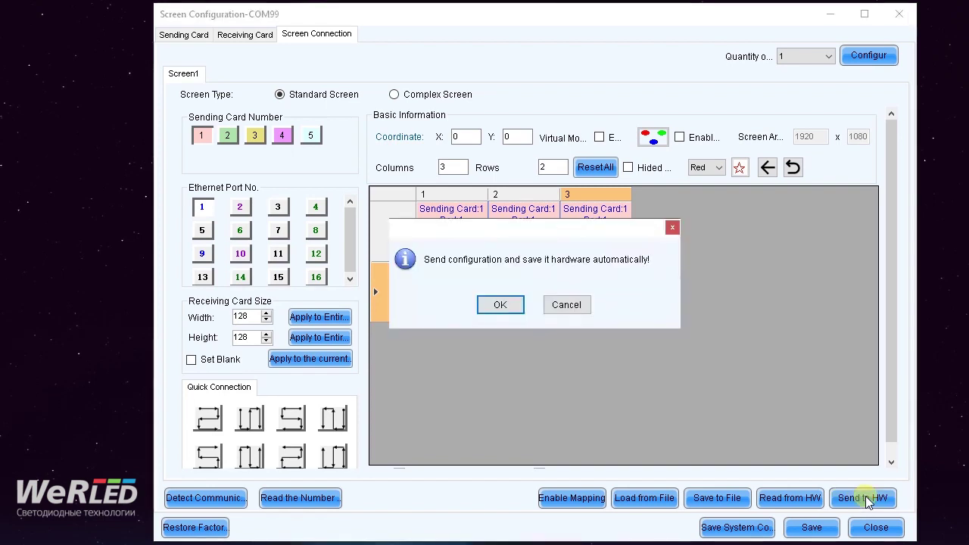
pyautogui.click(500, 306)
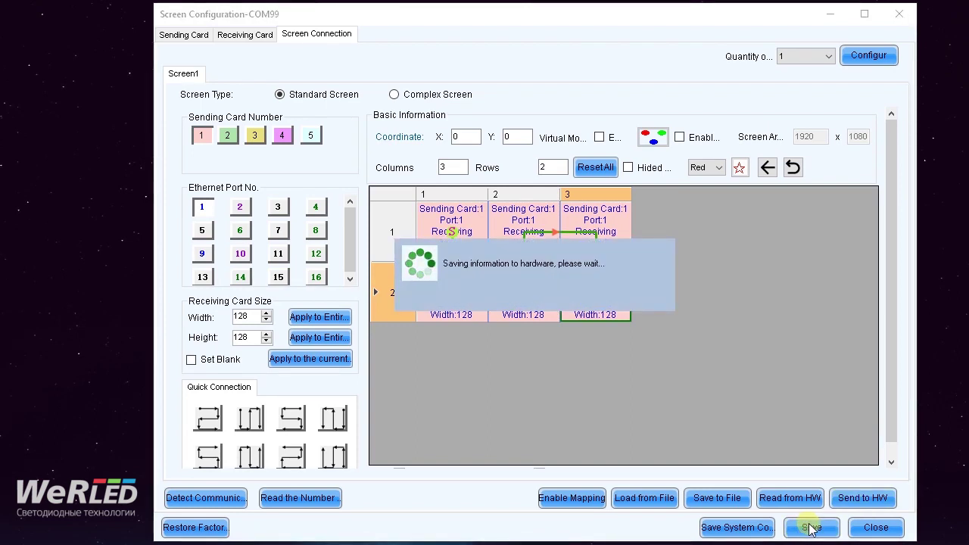
pyautogui.click(533, 304)
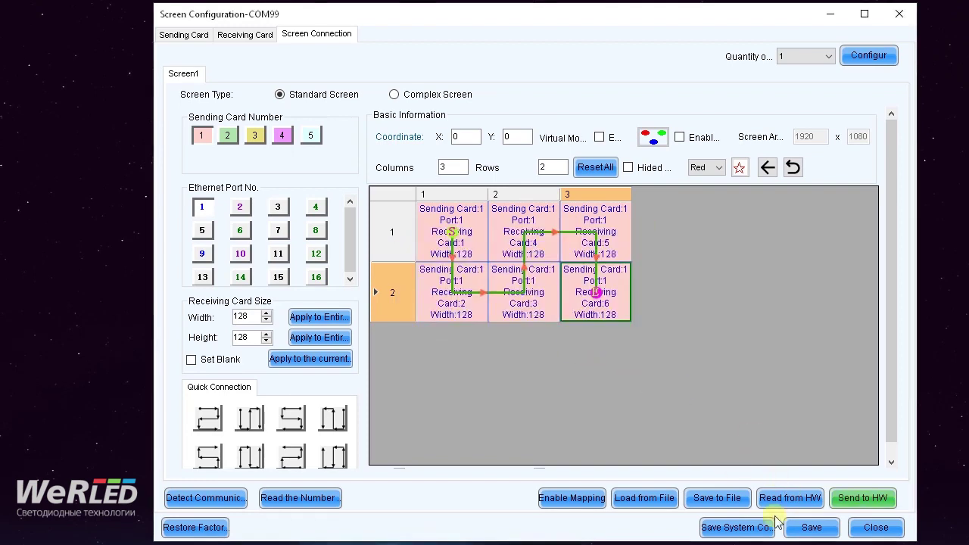
pyautogui.click(813, 529)
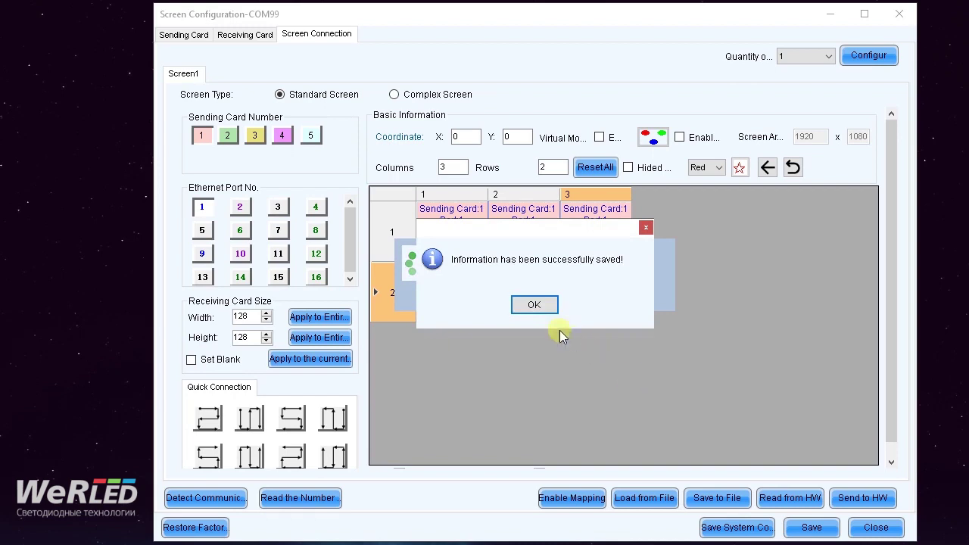
pyautogui.click(532, 306)
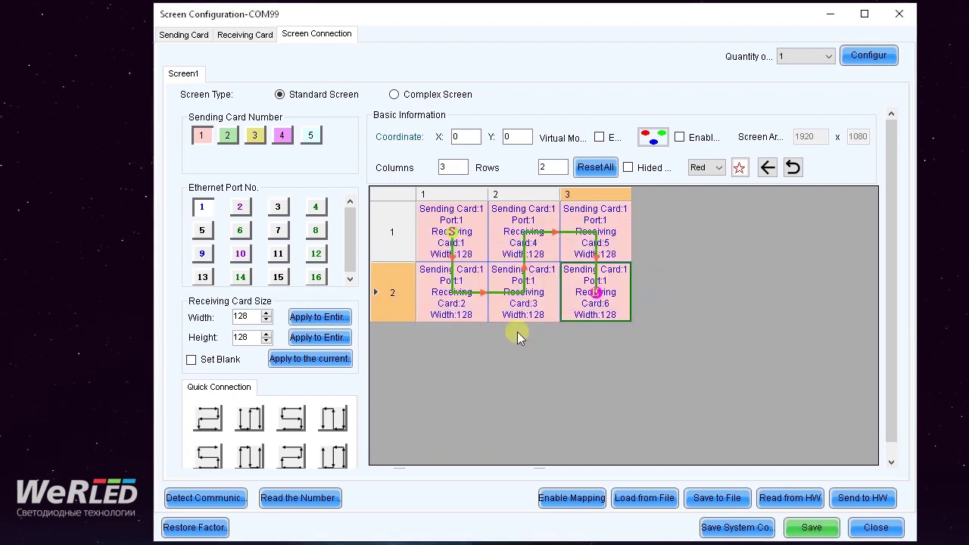
# - Check the Receiving Card tab, then return to the Screen Connection layout
pyautogui.click(249, 36)
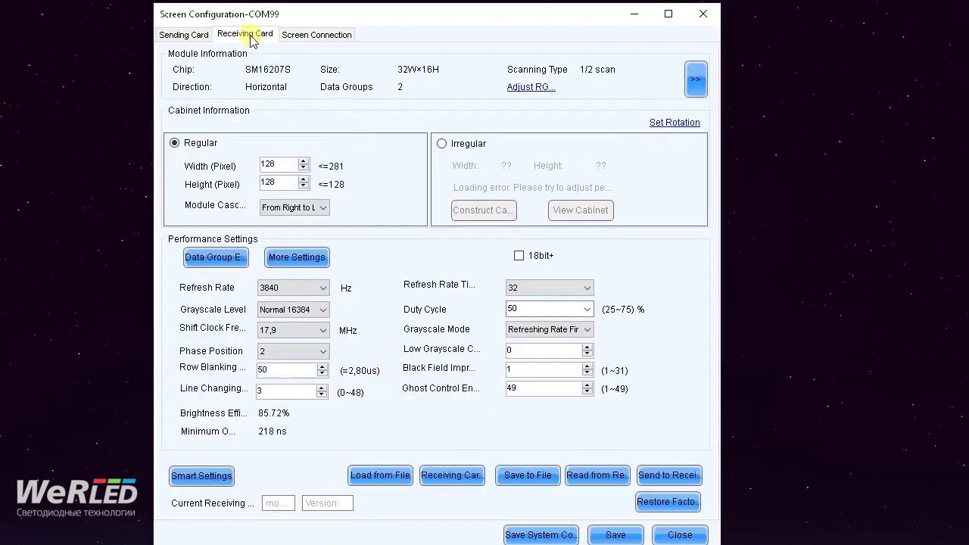
pyautogui.click(299, 36)
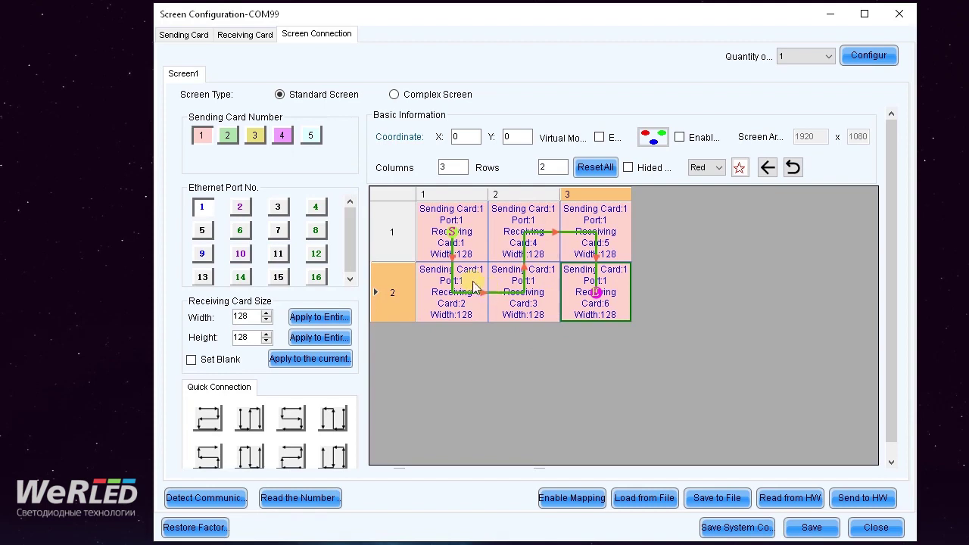
pyautogui.moveTo(445, 279)
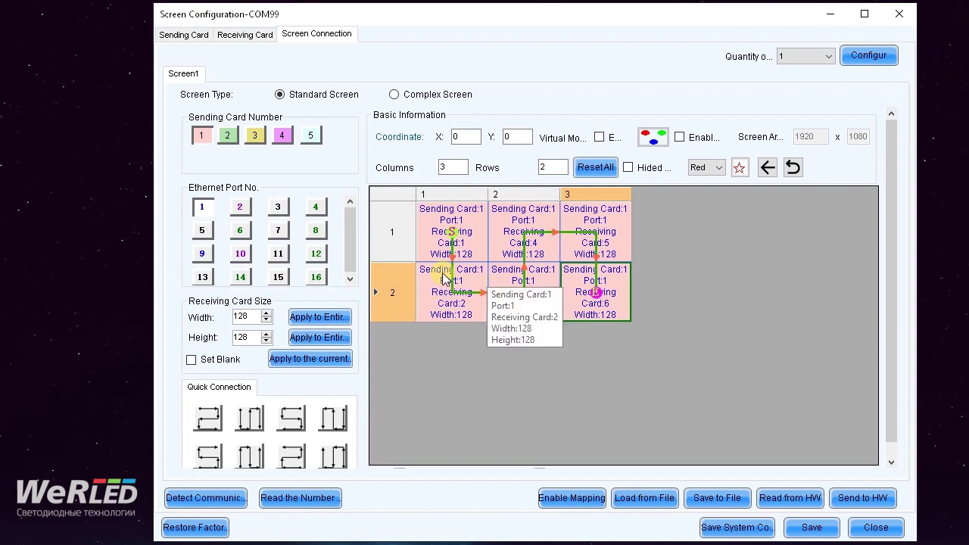
pyautogui.moveTo(446, 245)
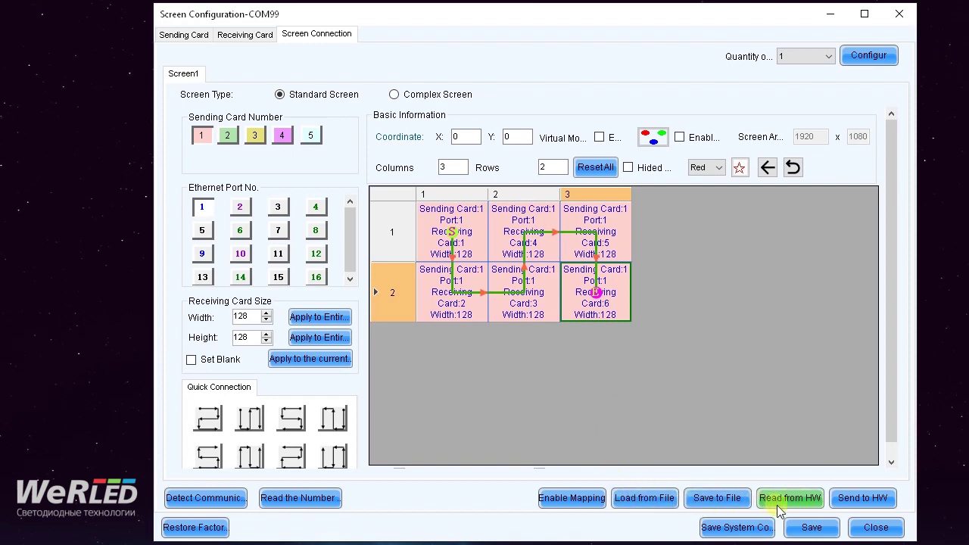
# - Attempt a read from the receiving card, then cancel back to the connection layout
pyautogui.click(245, 36)
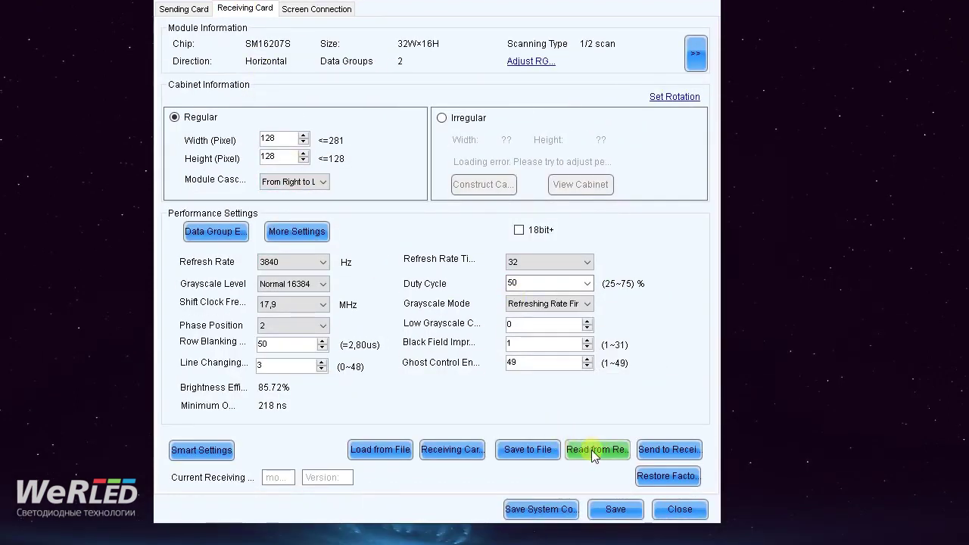
pyautogui.click(599, 449)
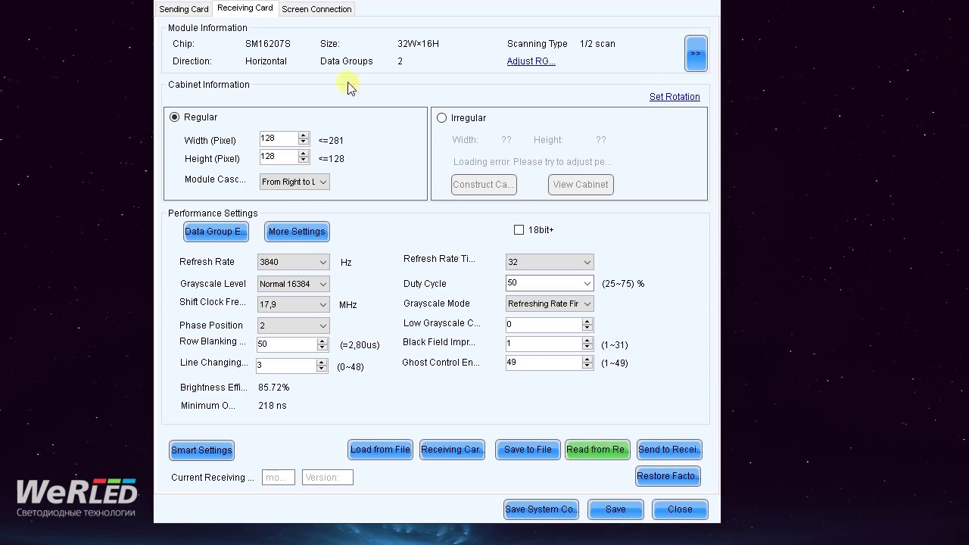
pyautogui.click(591, 446)
pyautogui.click(592, 449)
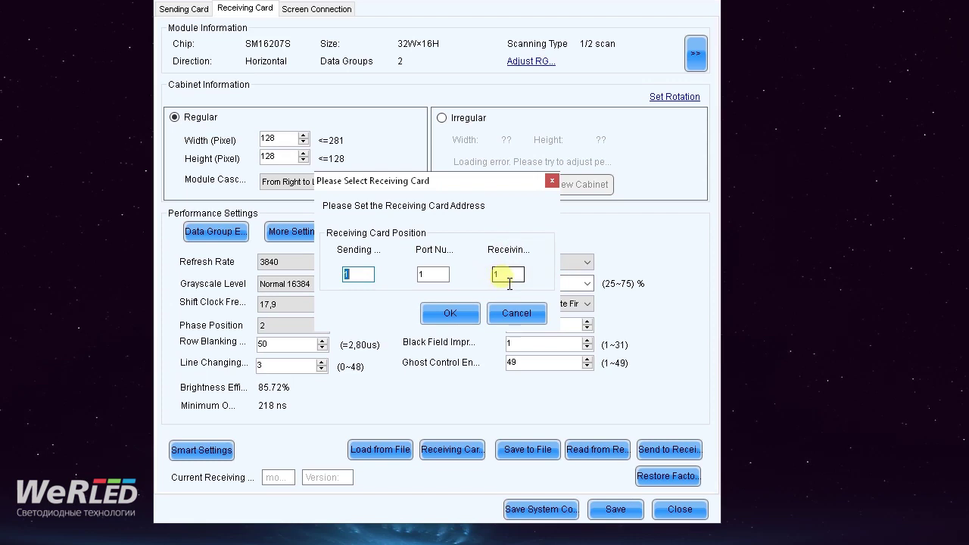
pyautogui.click(514, 312)
pyautogui.click(307, 11)
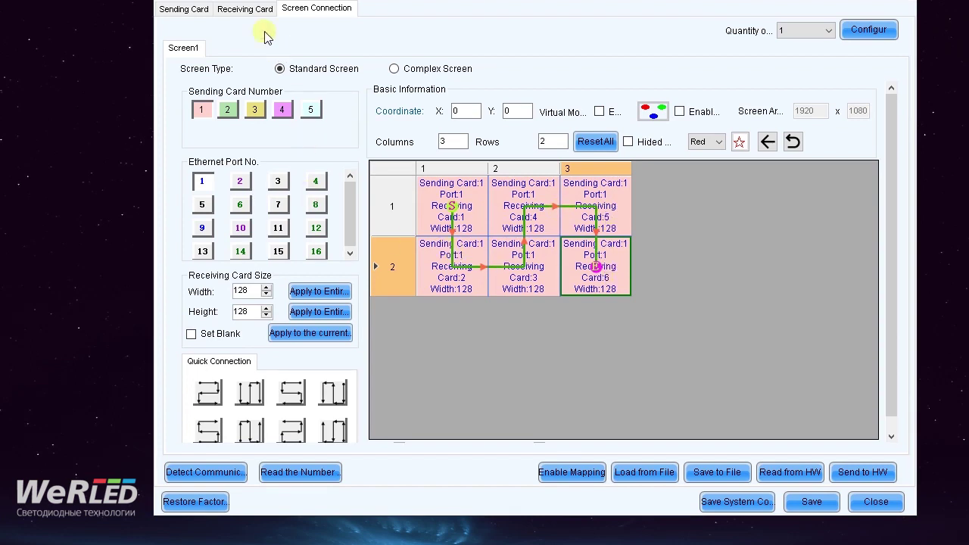
# - Read parameters back from receiving card 1,1,1 and acknowledge the success message
pyautogui.click(245, 9)
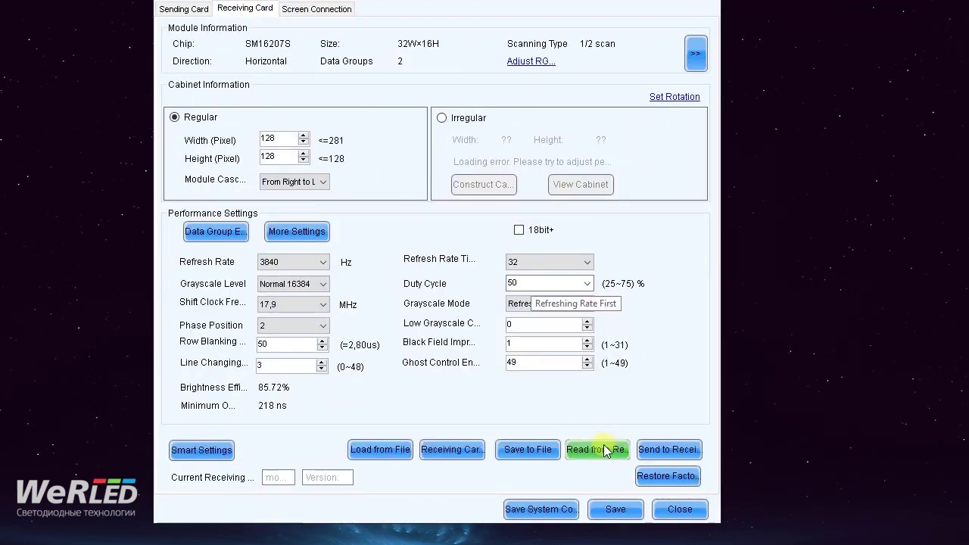
pyautogui.click(597, 448)
pyautogui.doubleClick(507, 276)
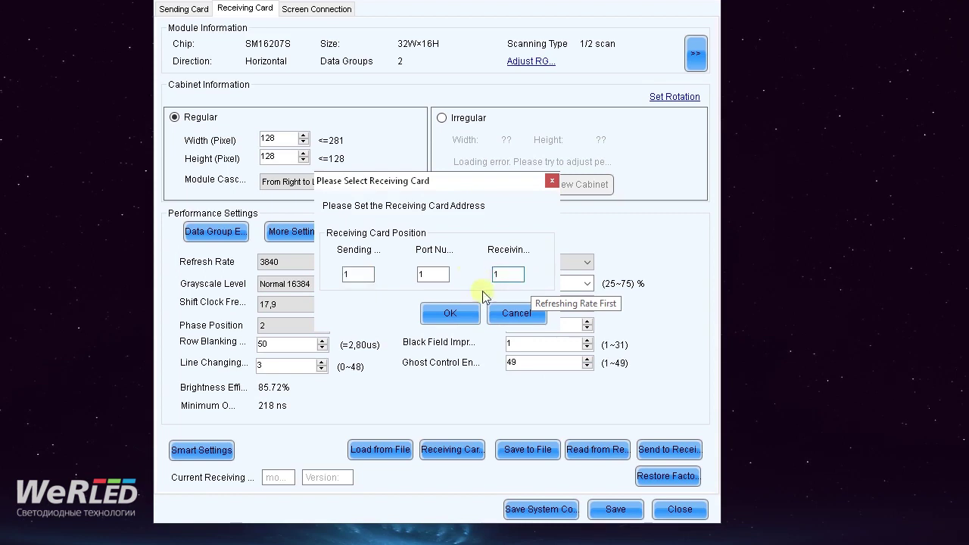
pyautogui.click(450, 314)
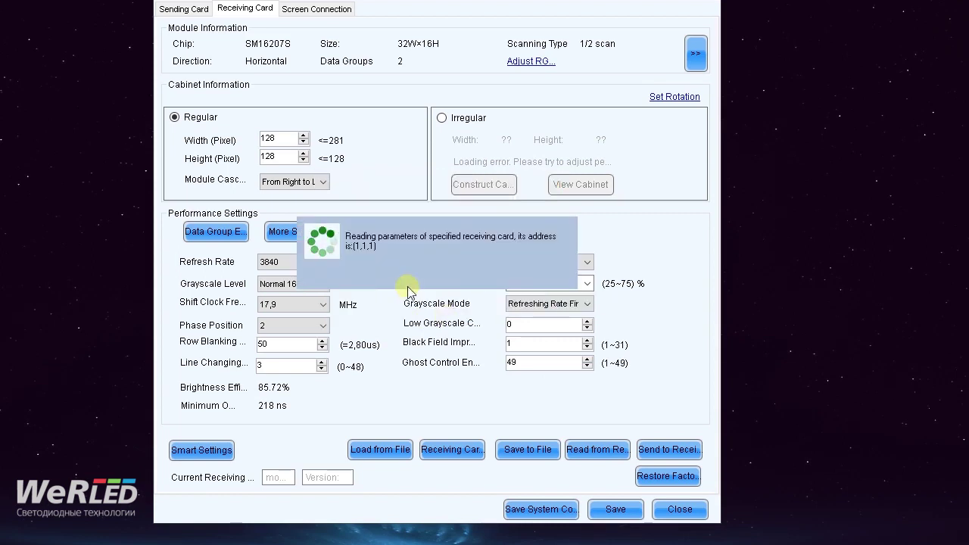
pyautogui.click(428, 283)
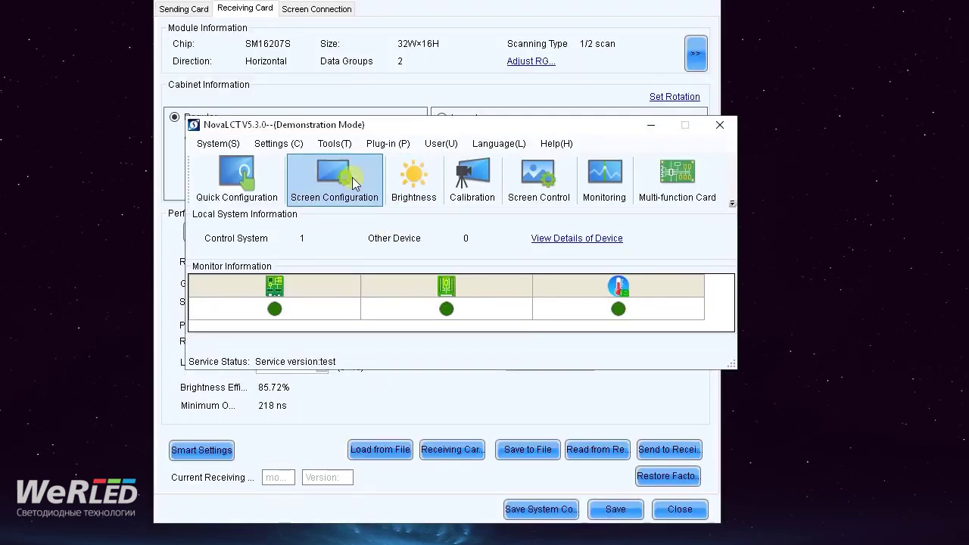
# - Send the receiving-card parameters only to the card at topology position (1,2)
pyautogui.click(321, 179)
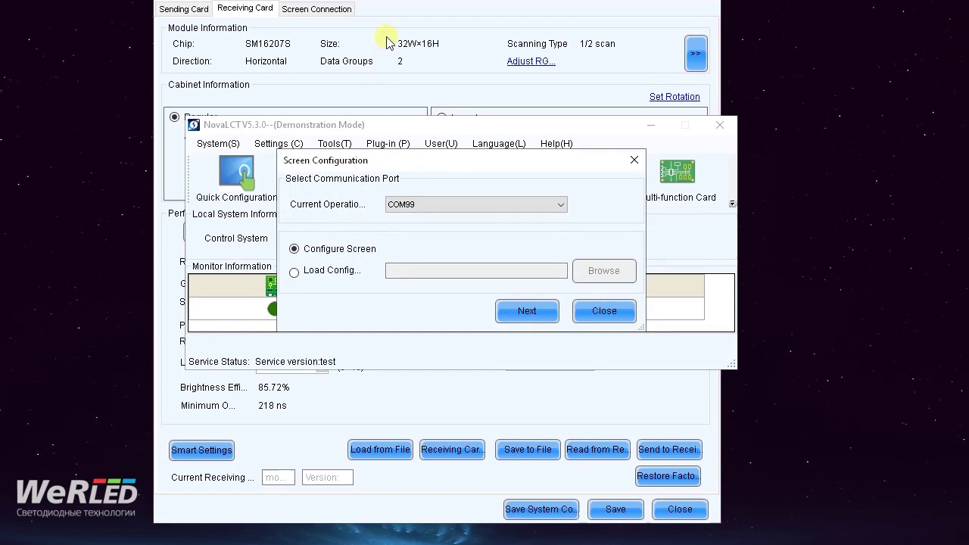
pyautogui.click(598, 311)
pyautogui.click(490, 29)
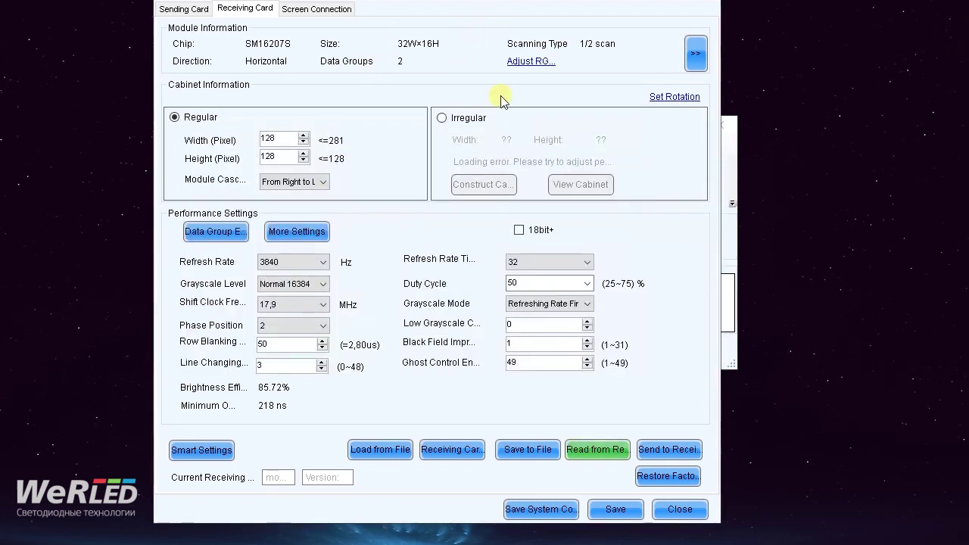
pyautogui.click(676, 454)
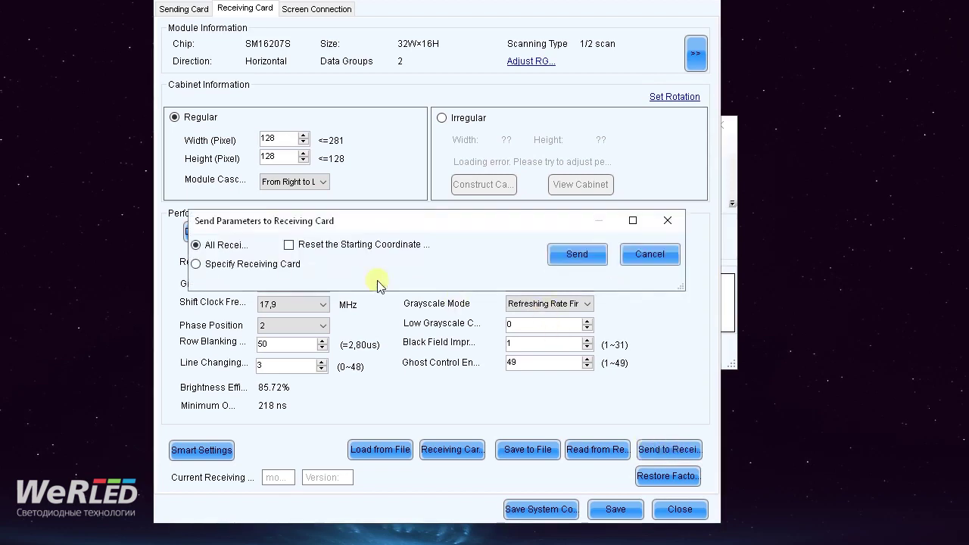
pyautogui.click(197, 264)
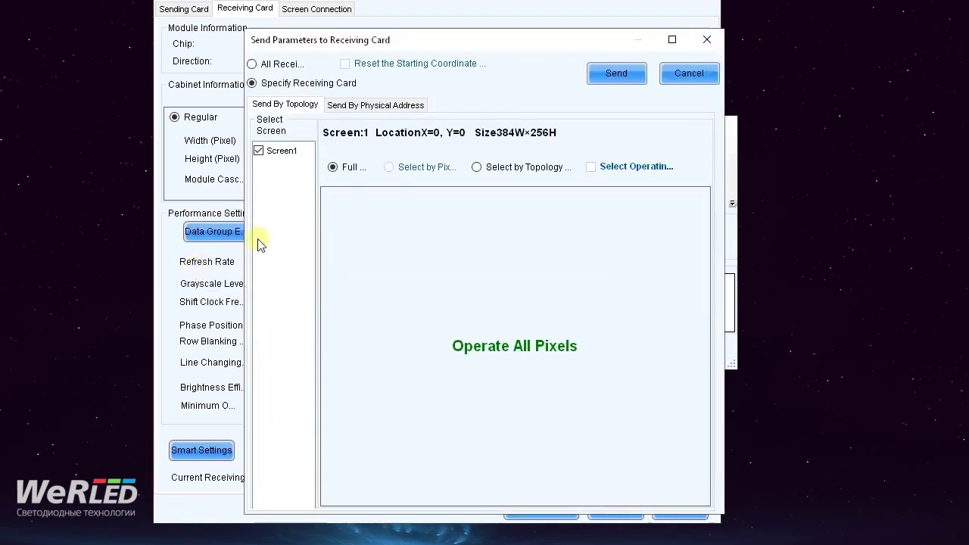
pyautogui.click(476, 168)
pyautogui.click(485, 250)
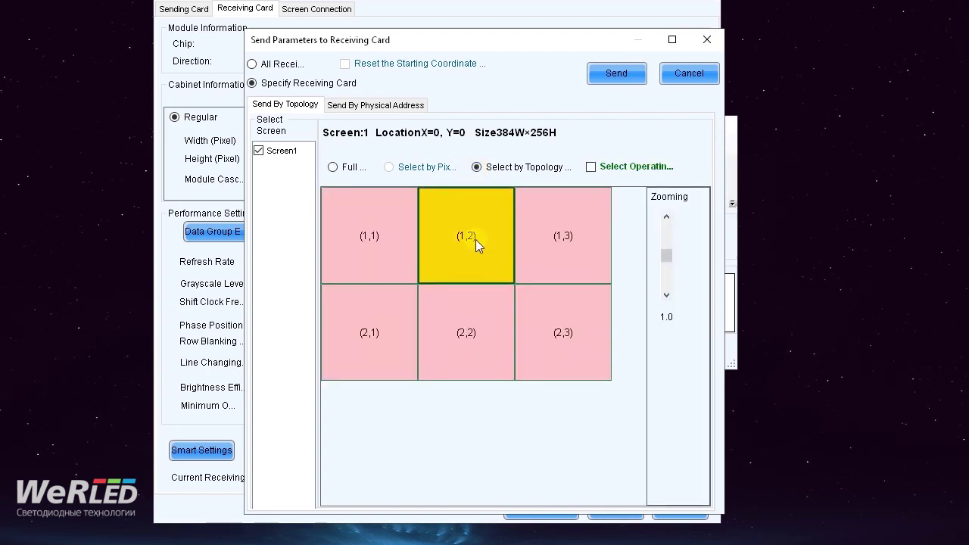
pyautogui.click(616, 74)
pyautogui.click(687, 74)
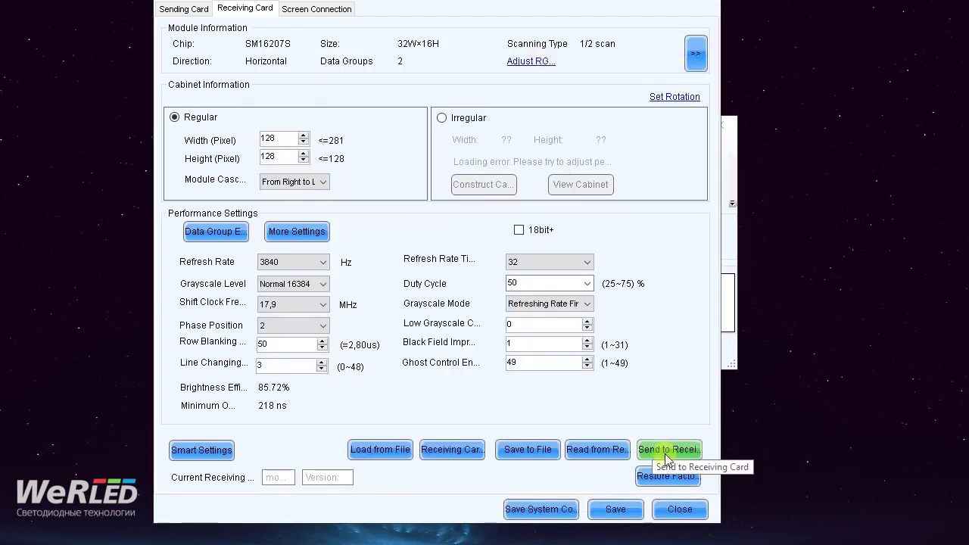
# - Save the receiving card settings at 3840 Hz and confirm
pyautogui.click(622, 509)
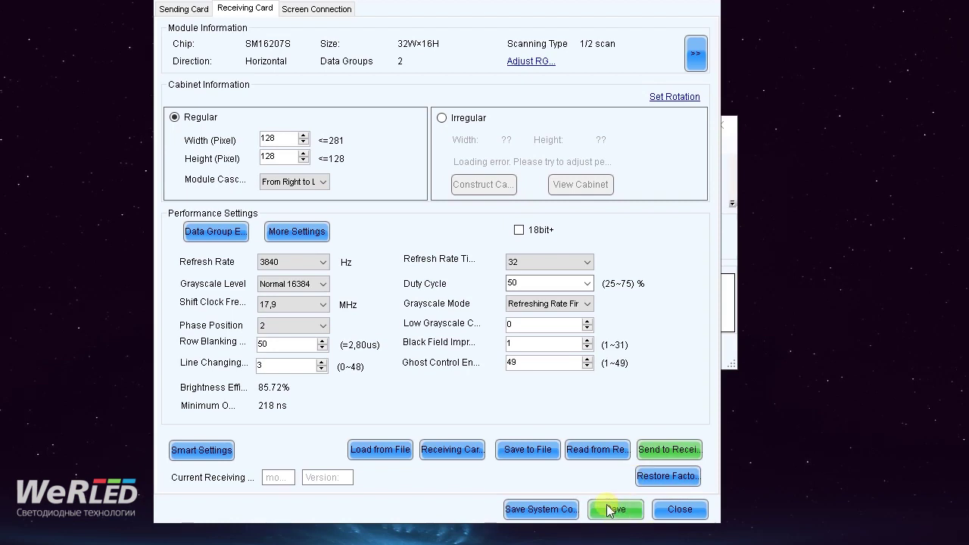
pyautogui.click(616, 509)
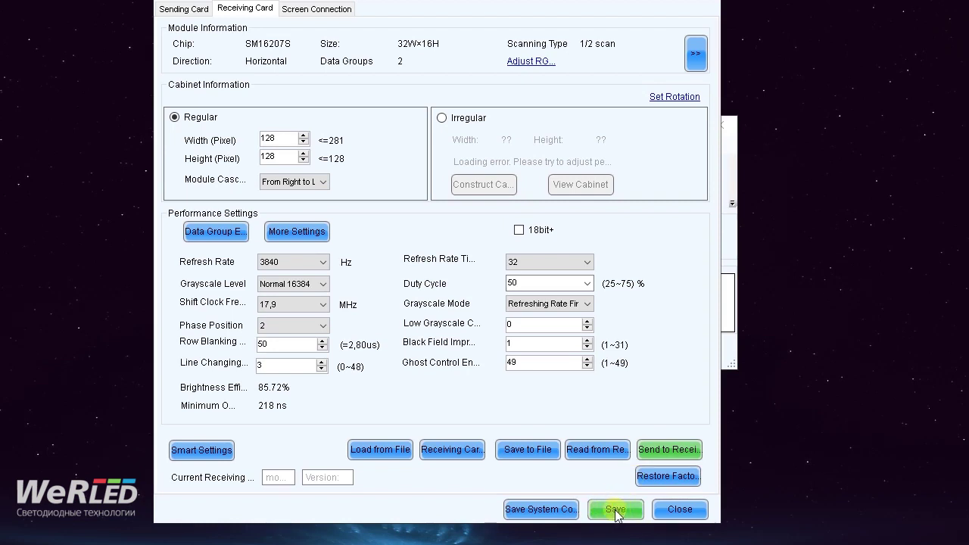
pyautogui.click(492, 366)
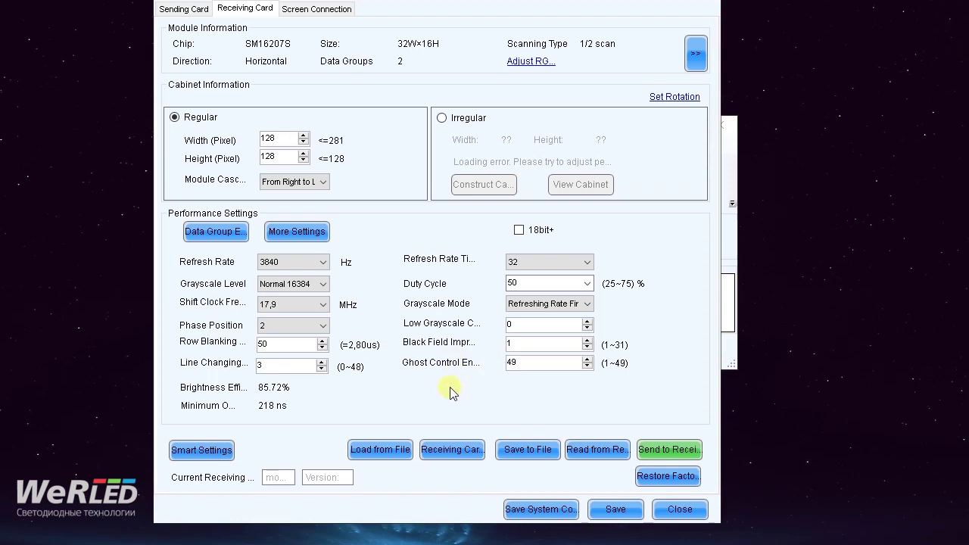
pyautogui.click(296, 11)
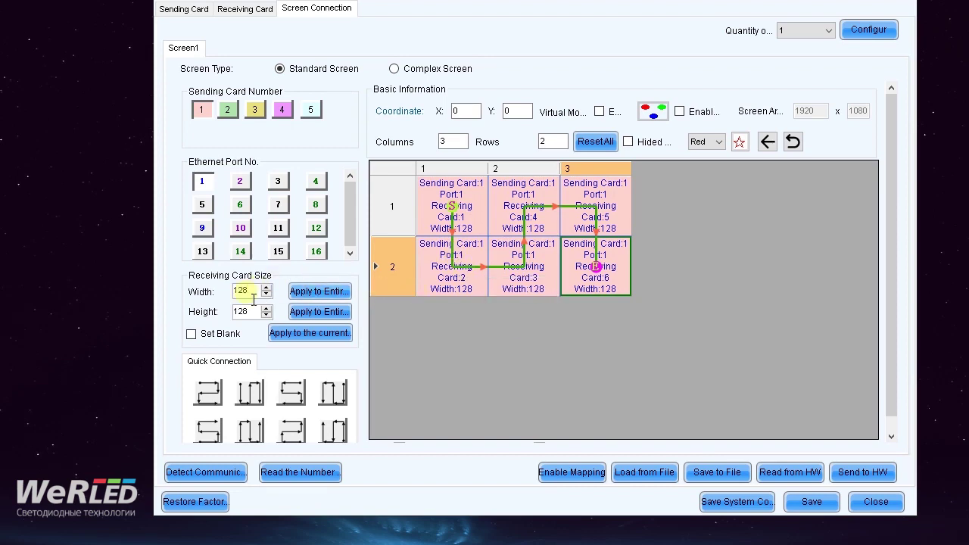
pyautogui.click(248, 9)
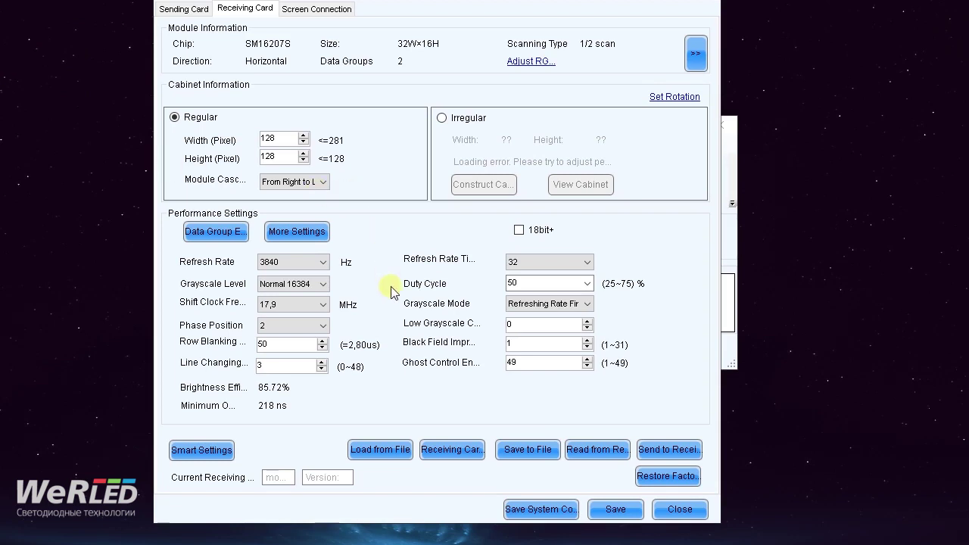
# - Switch to the Screen Connection tab showing the receiving-card layout
pyautogui.click(309, 8)
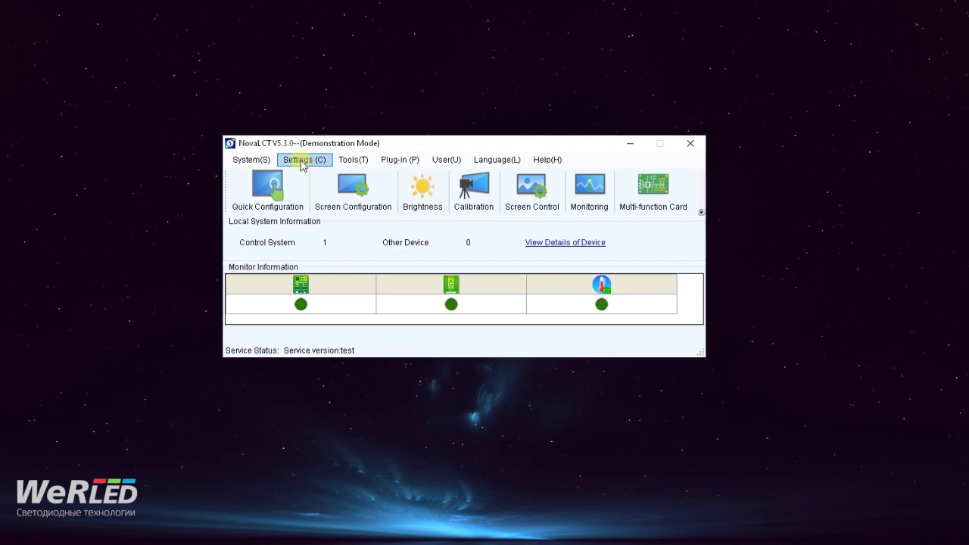
# - Show the Settings (C) menu in the main window, briefly browsing the Tools menu
pyautogui.click(302, 162)
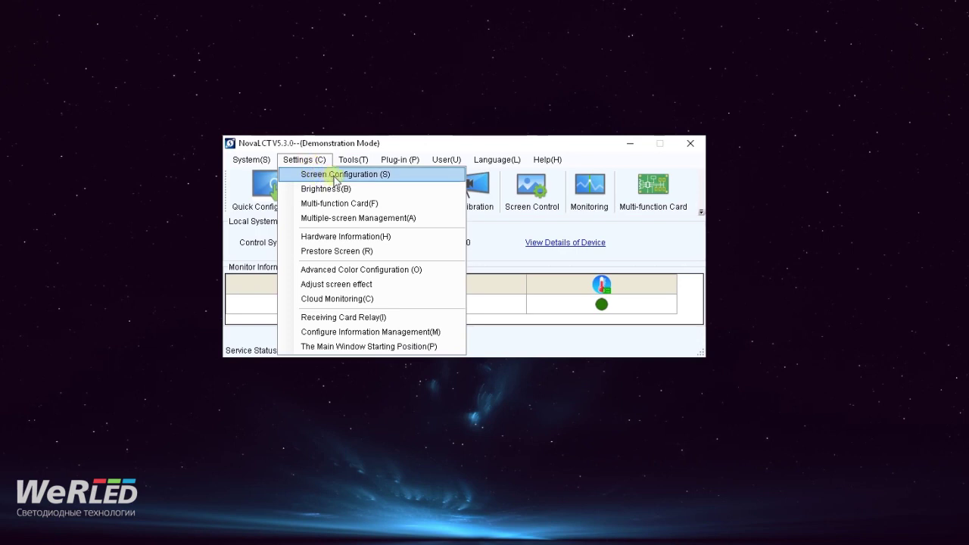
pyautogui.click(347, 150)
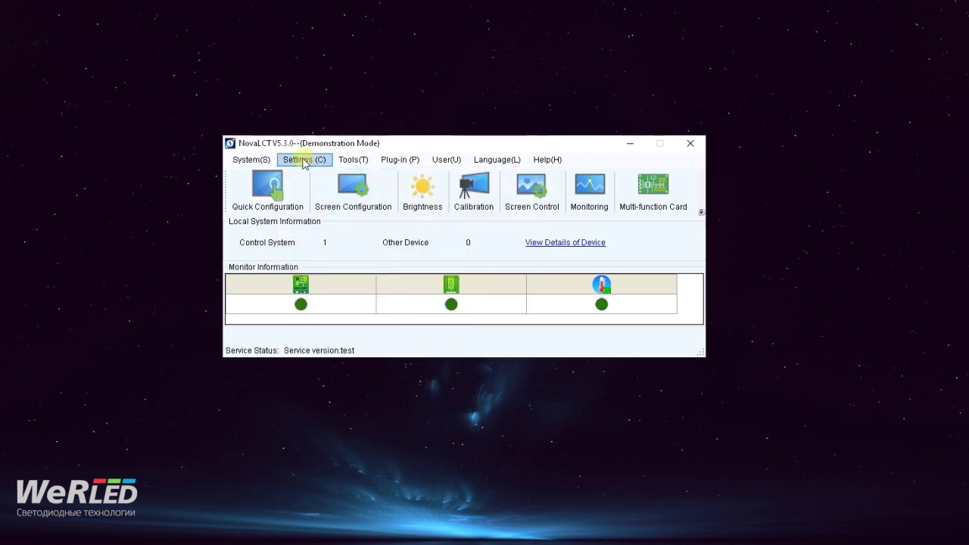
pyautogui.click(304, 161)
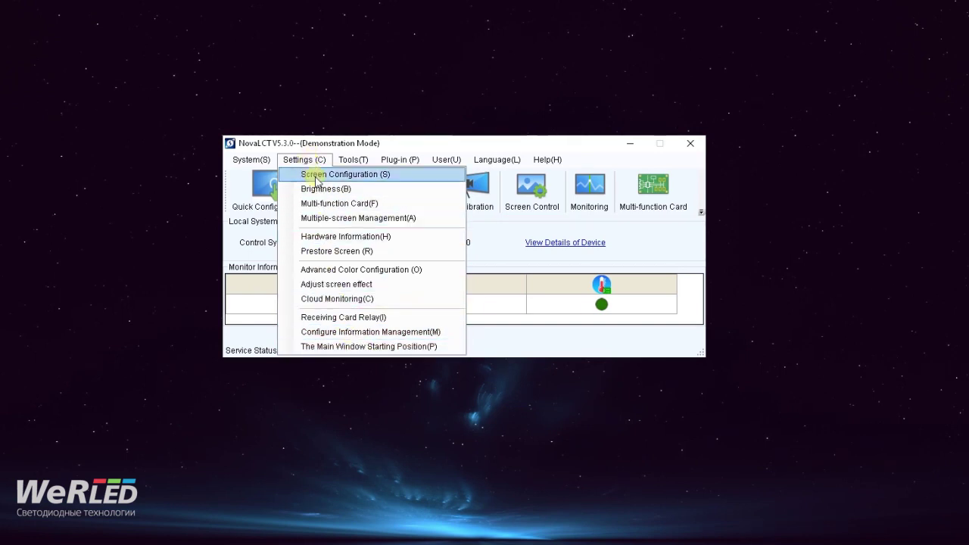
# - In Brightness Adjustment, drag manual brightness down to 102 (40%), then back to 255 (100%)
pyautogui.click(318, 151)
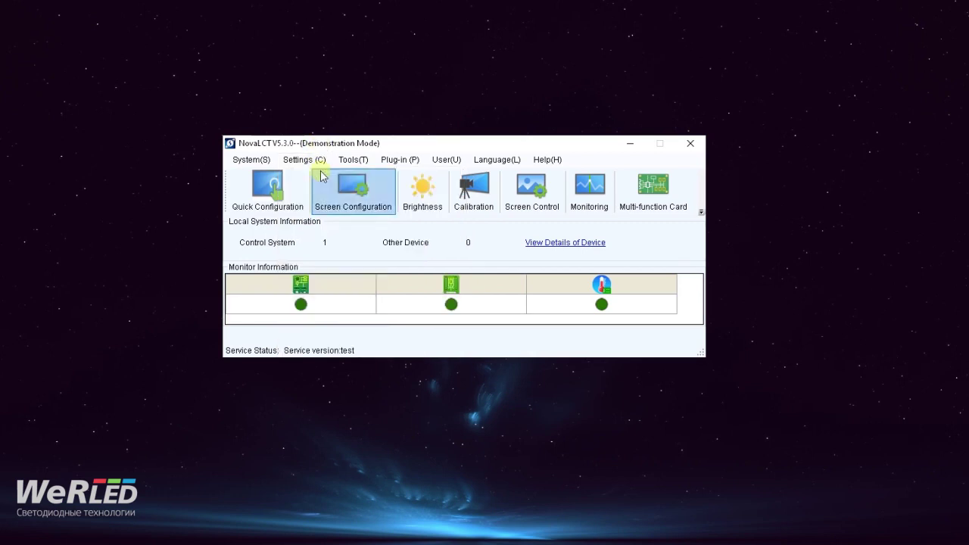
pyautogui.click(422, 189)
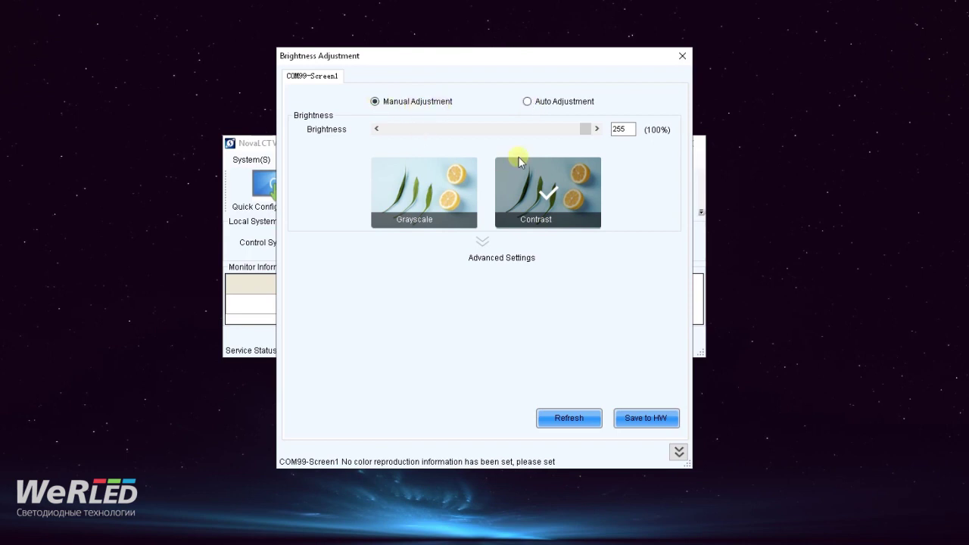
pyautogui.moveTo(585, 131); pyautogui.dragTo(467, 128)
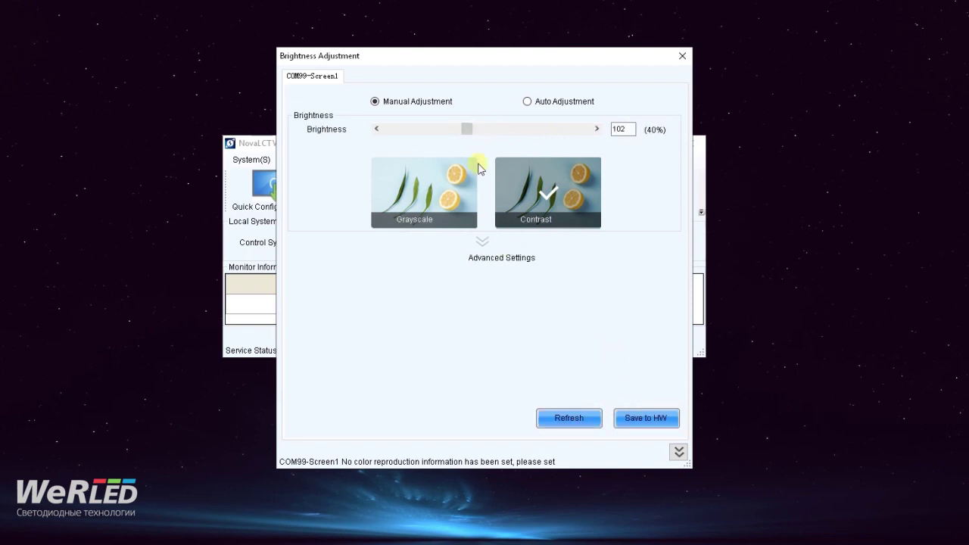
pyautogui.moveTo(465, 129); pyautogui.dragTo(484, 128)
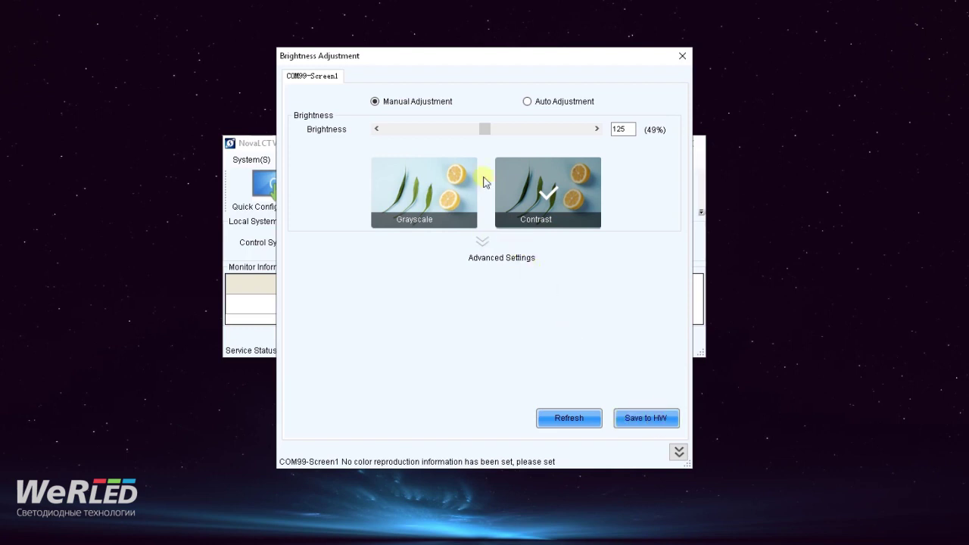
pyautogui.moveTo(484, 130); pyautogui.dragTo(580, 132)
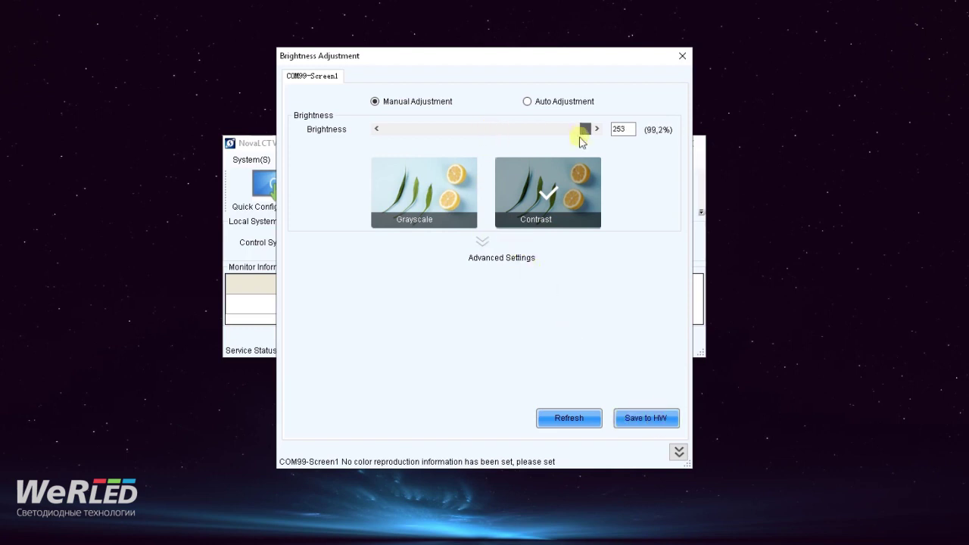
# - Set brightness to Auto Adjustment and choose Adjust by Light Sensor in Wizard Settings
pyautogui.click(527, 101)
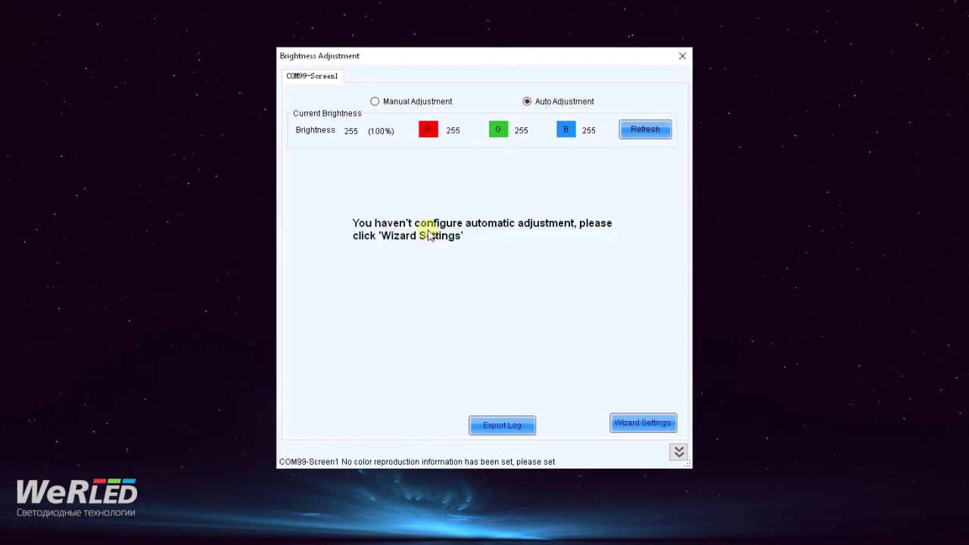
pyautogui.click(642, 423)
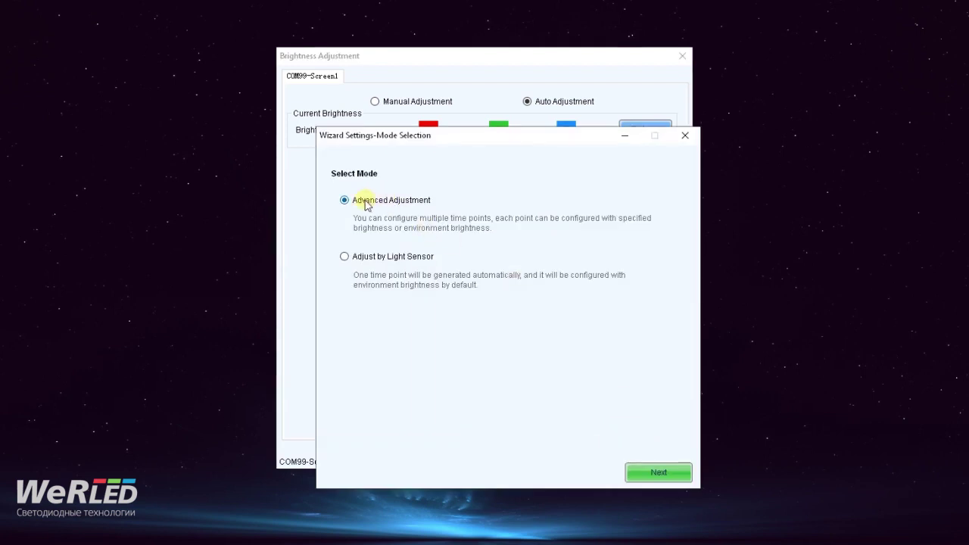
pyautogui.click(685, 136)
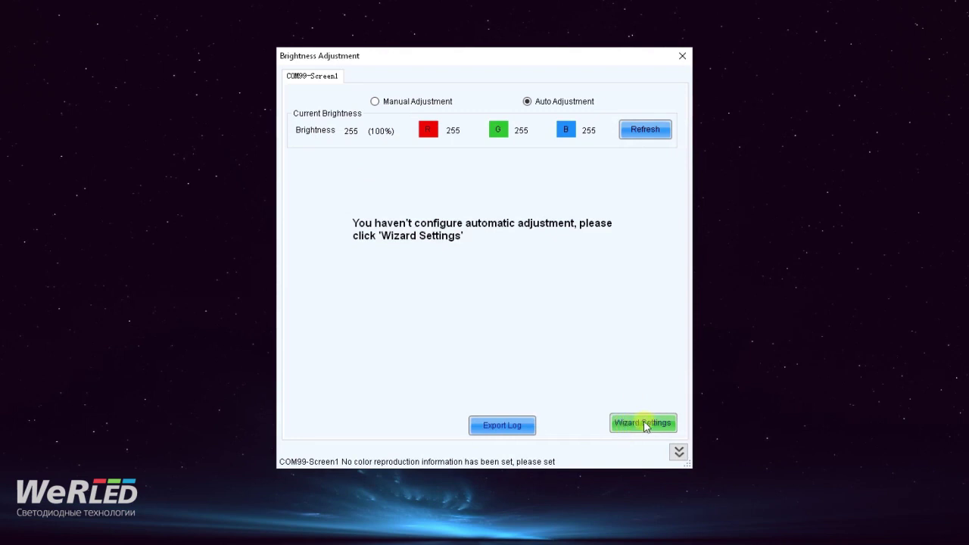
pyautogui.click(645, 424)
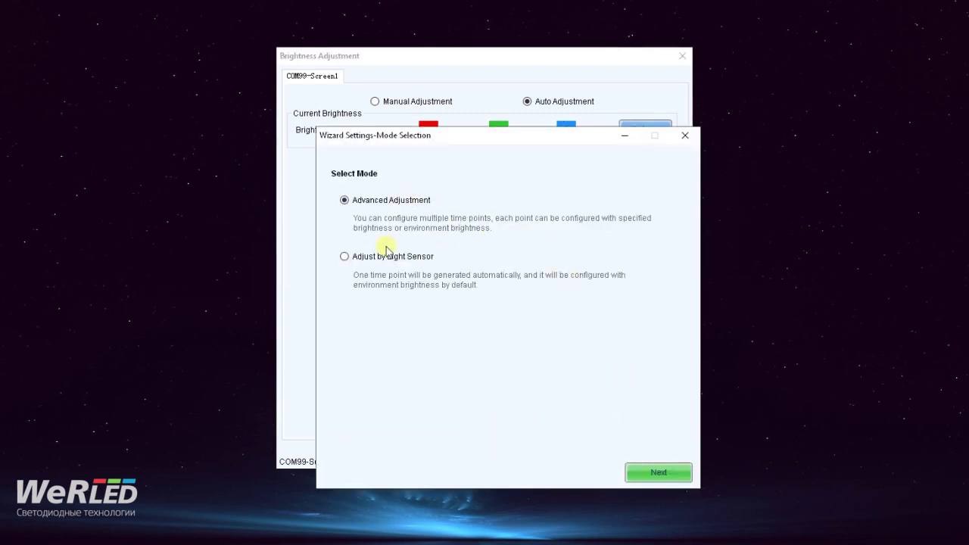
pyautogui.click(346, 257)
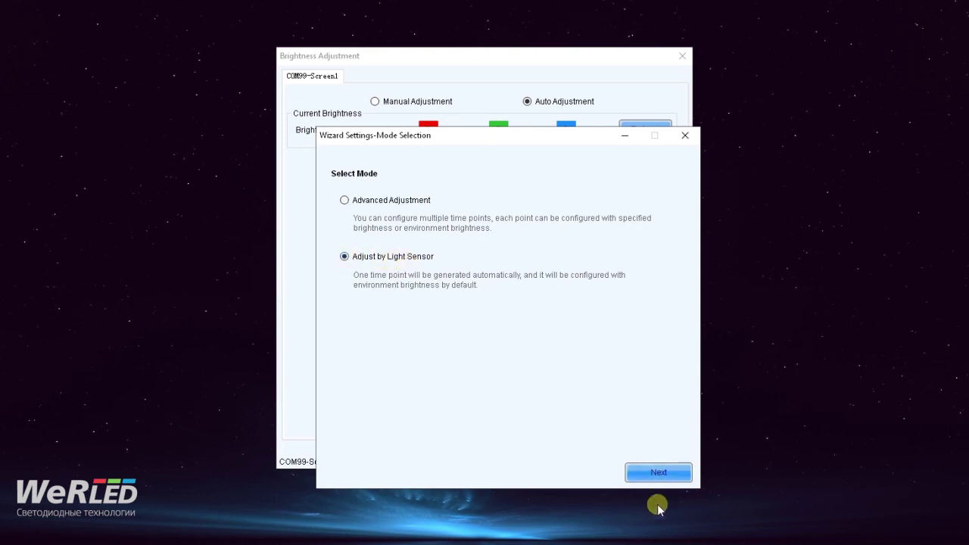
# - Move the Light Sensor Settings window into view, select the 1218 lux row, and open Fast Section Division
pyautogui.click(660, 473)
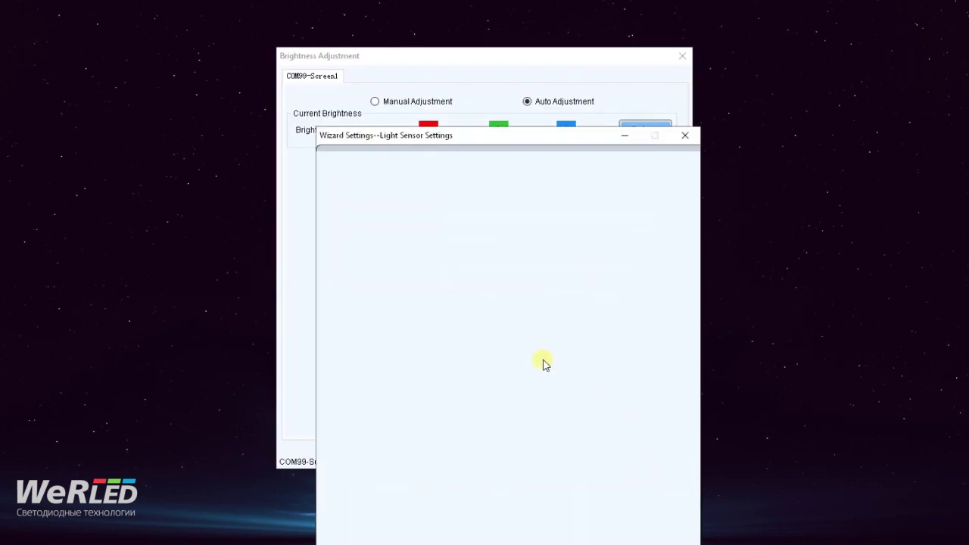
pyautogui.moveTo(517, 150); pyautogui.dragTo(402, 53)
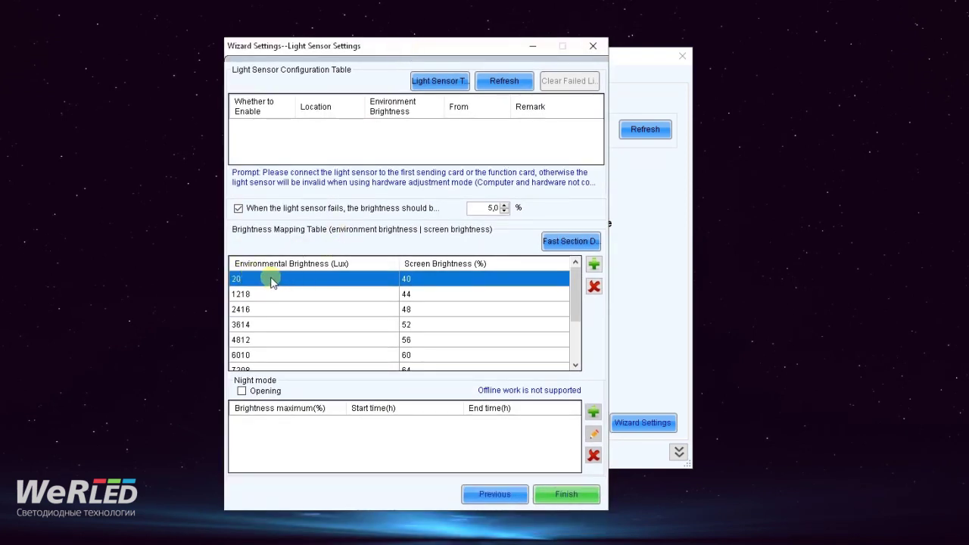
pyautogui.scroll(-2, 274, 283)
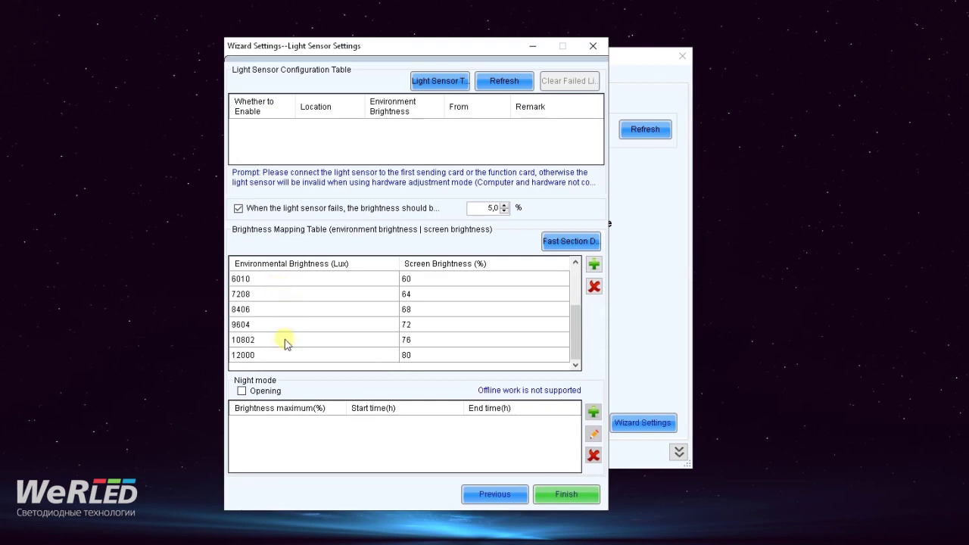
pyautogui.scroll(2, 286, 343)
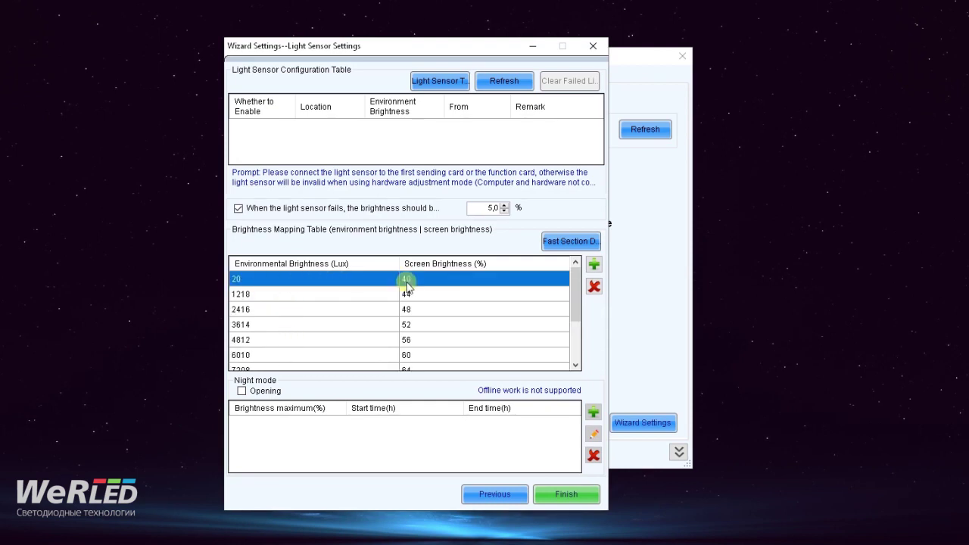
pyautogui.scroll(-2, 342, 291)
pyautogui.scroll(2, 342, 322)
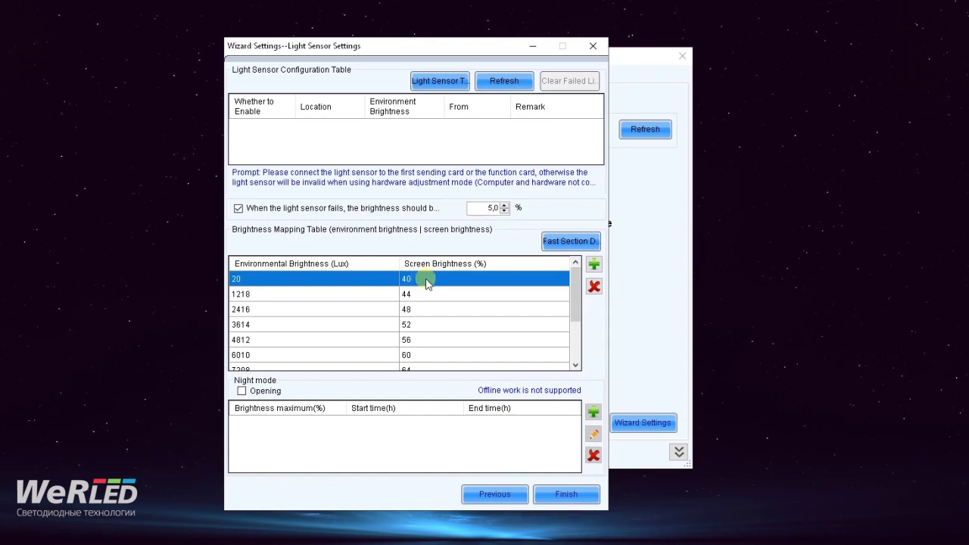
pyautogui.click(252, 297)
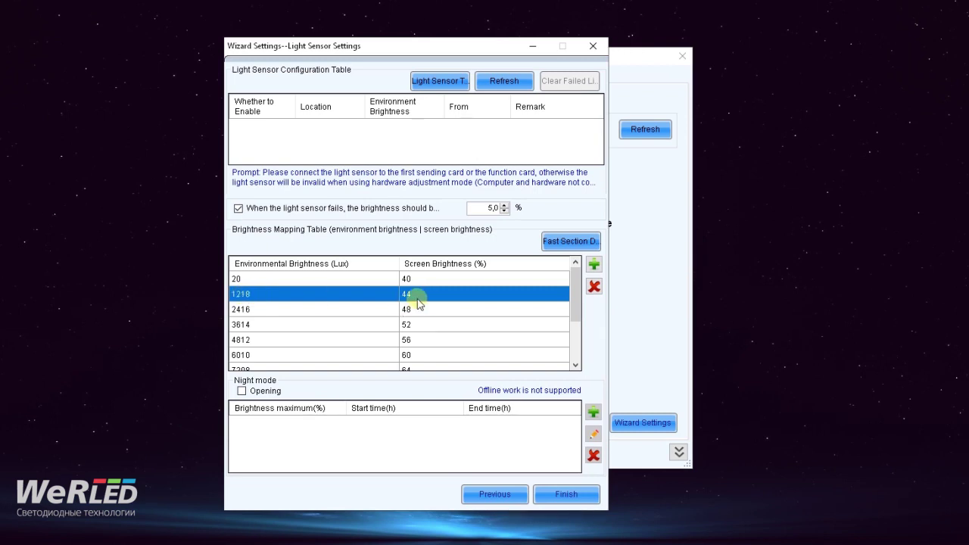
pyautogui.click(572, 243)
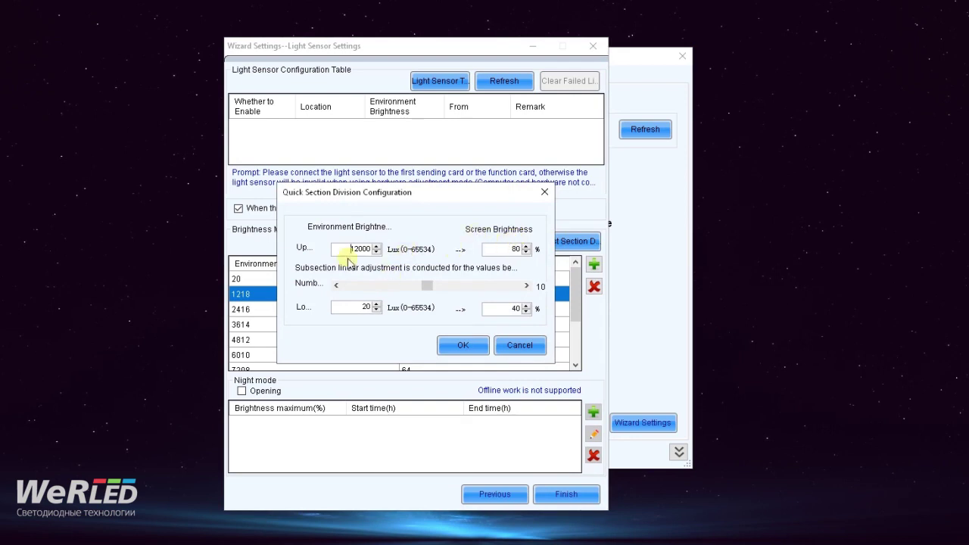
# - Accept the section division unchanged, then cancel adding a new mapping item
pyautogui.click(463, 345)
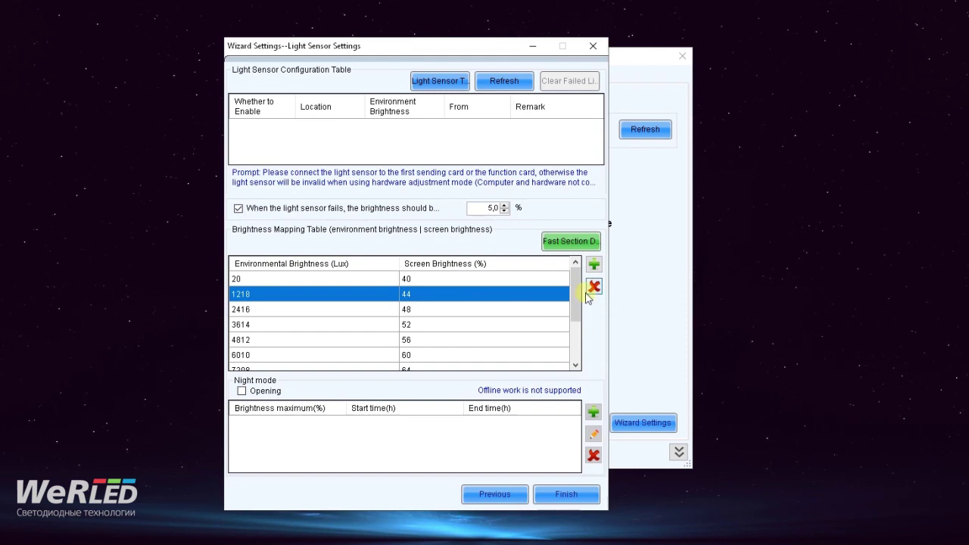
pyautogui.click(401, 308)
pyautogui.click(418, 297)
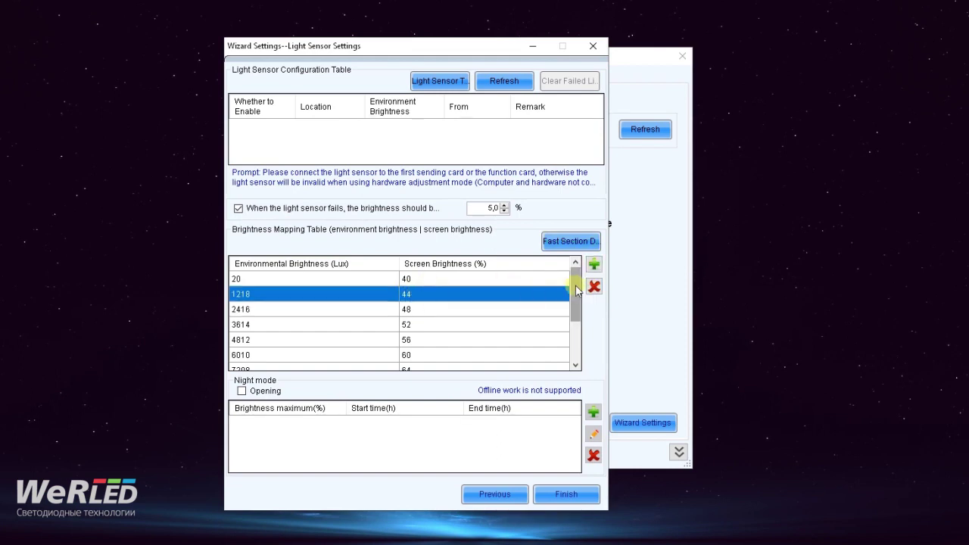
pyautogui.click(593, 263)
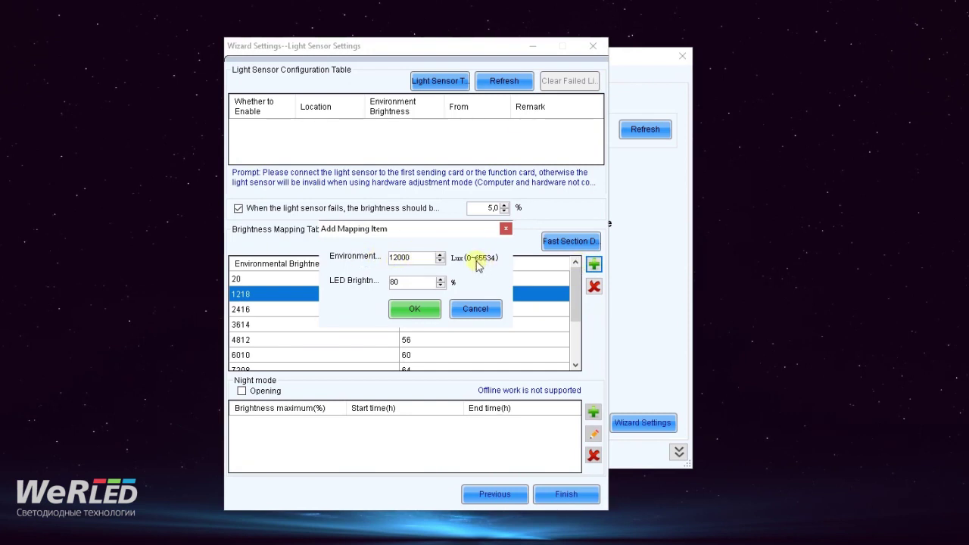
pyautogui.click(476, 311)
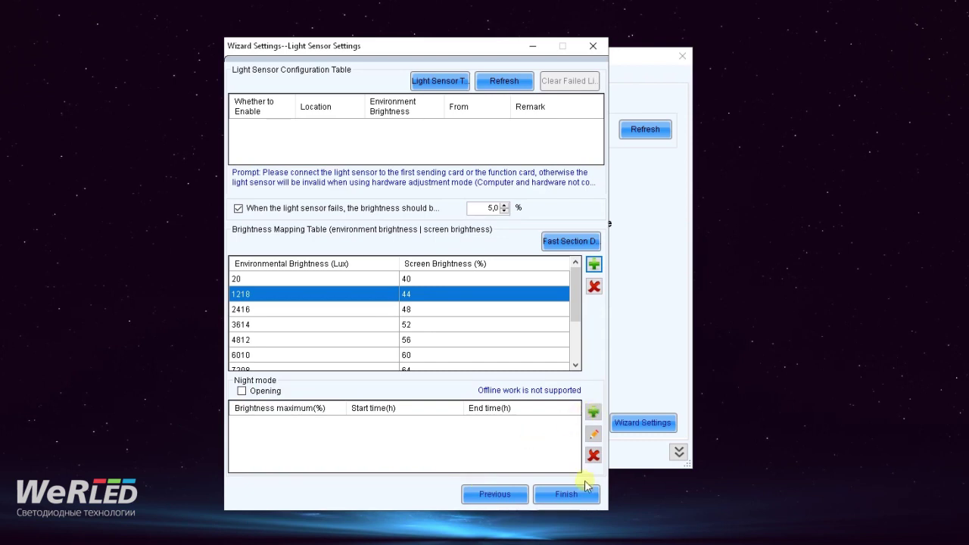
# - Try Finish, dismiss the missing light sensor error, and close the wizard
pyautogui.click(568, 495)
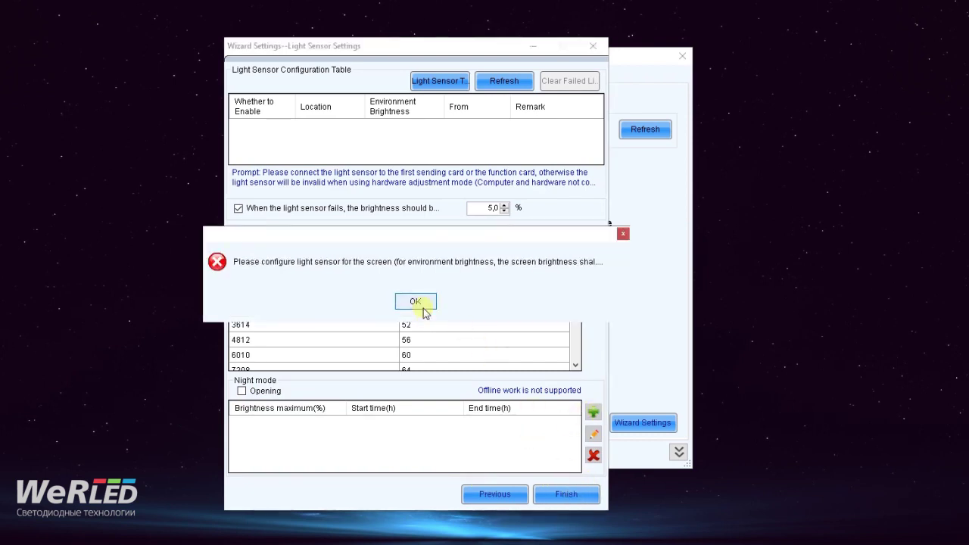
pyautogui.click(420, 304)
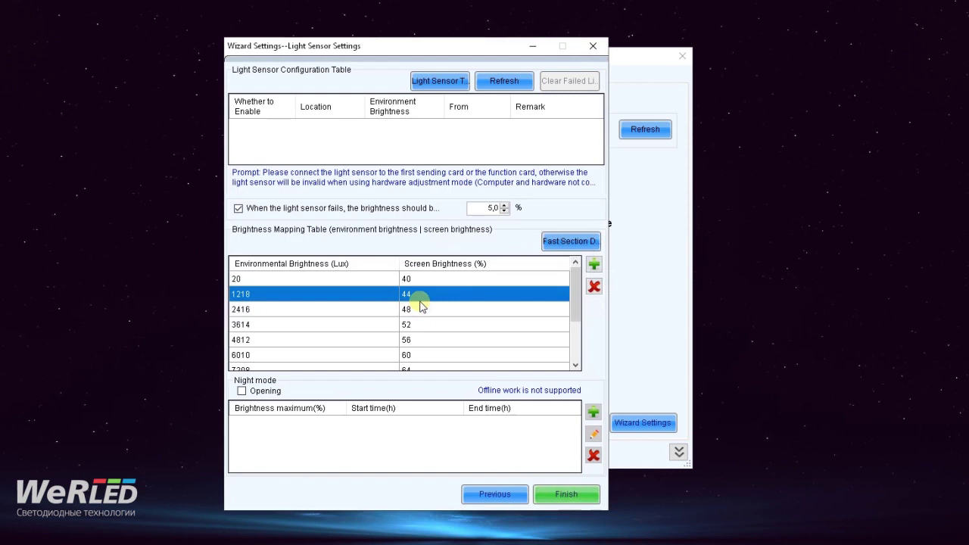
pyautogui.click(594, 47)
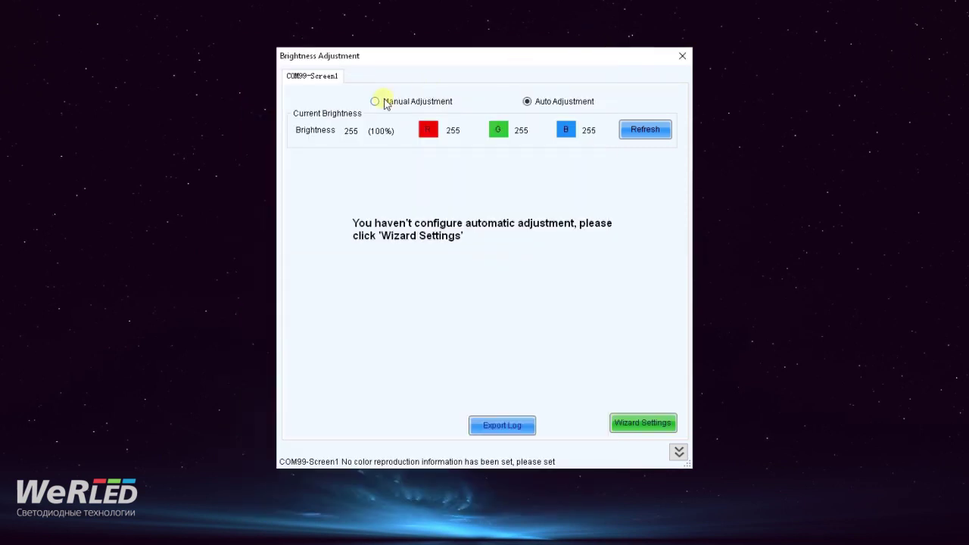
# - Reopen Wizard Settings, continue with Advanced Adjustment, and start adding a time point
pyautogui.click(643, 424)
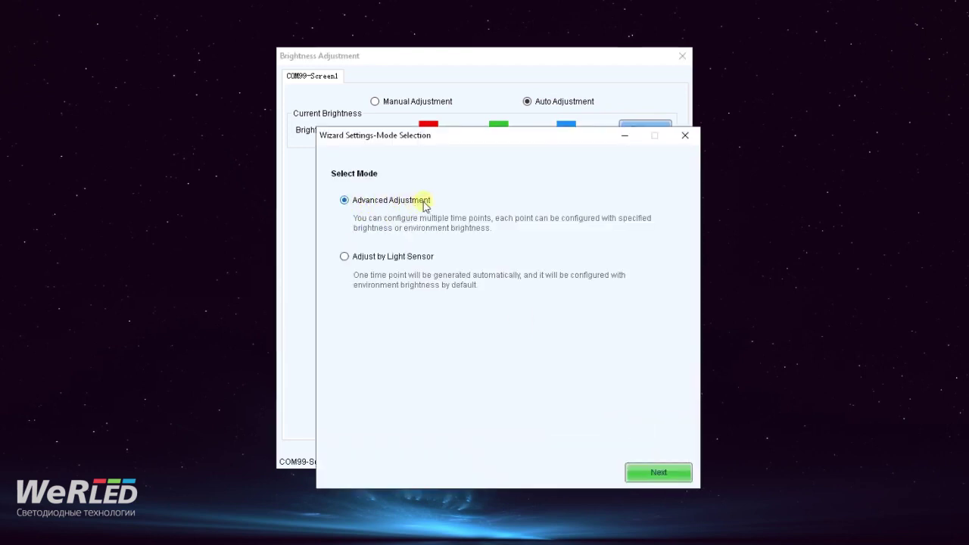
pyautogui.click(648, 474)
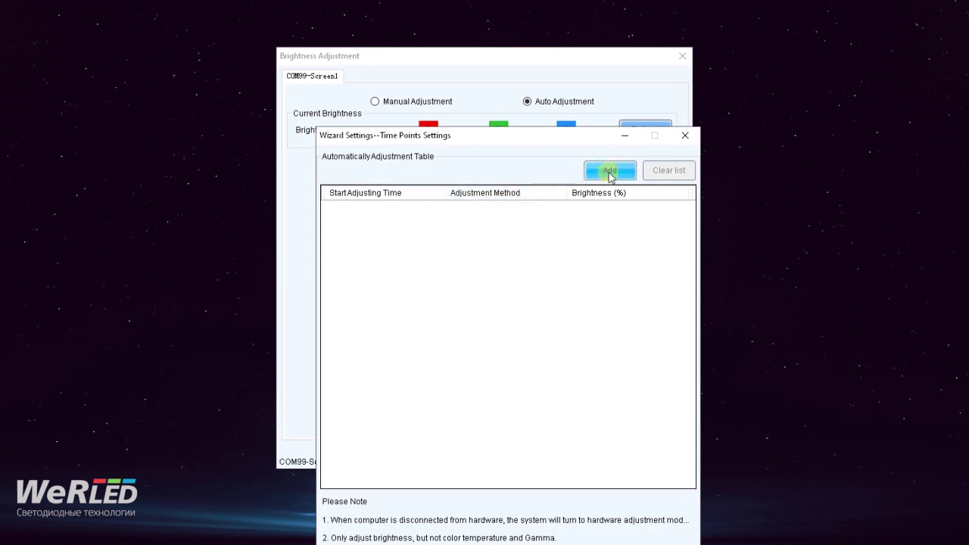
pyautogui.click(610, 171)
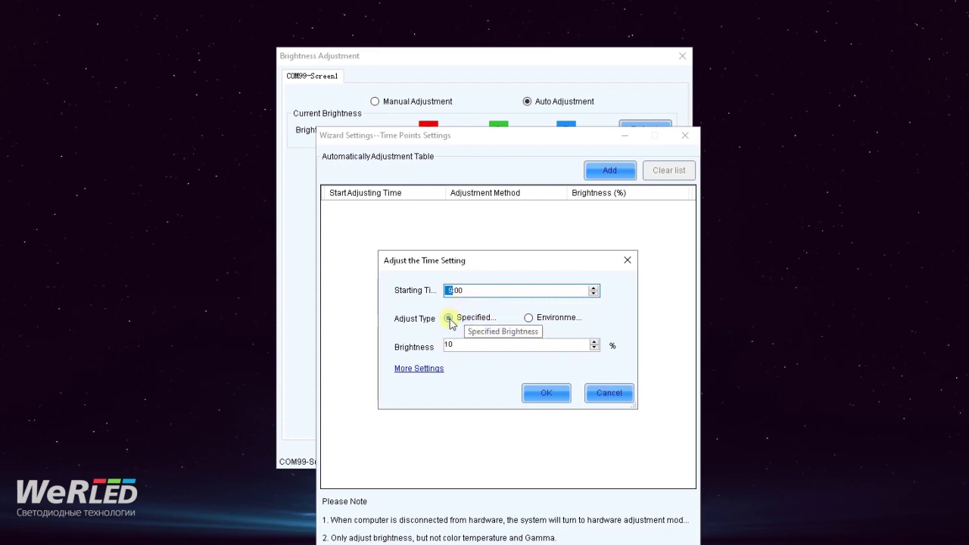
# - Set the 09:00 time point to a fixed brightness of 40%
pyautogui.click(451, 321)
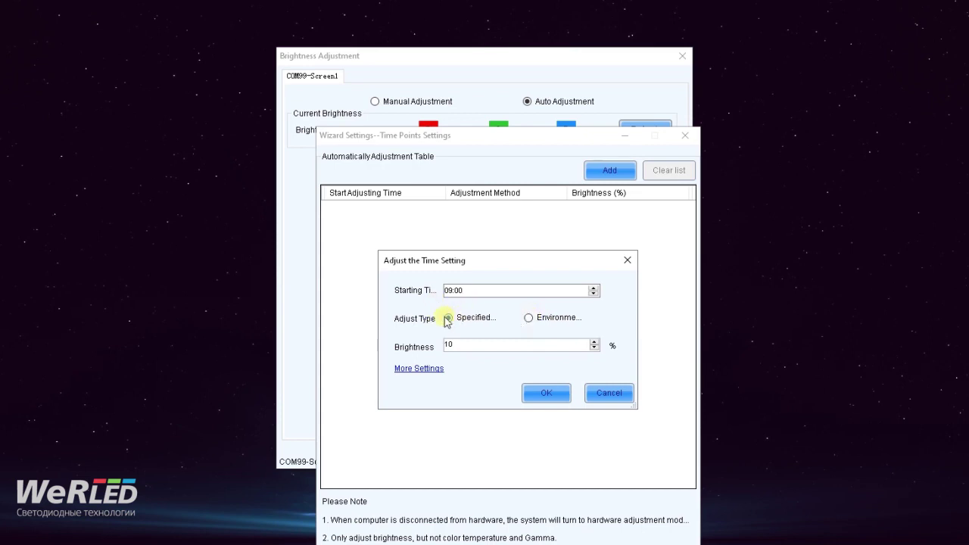
pyautogui.moveTo(456, 343); pyautogui.dragTo(433, 342)
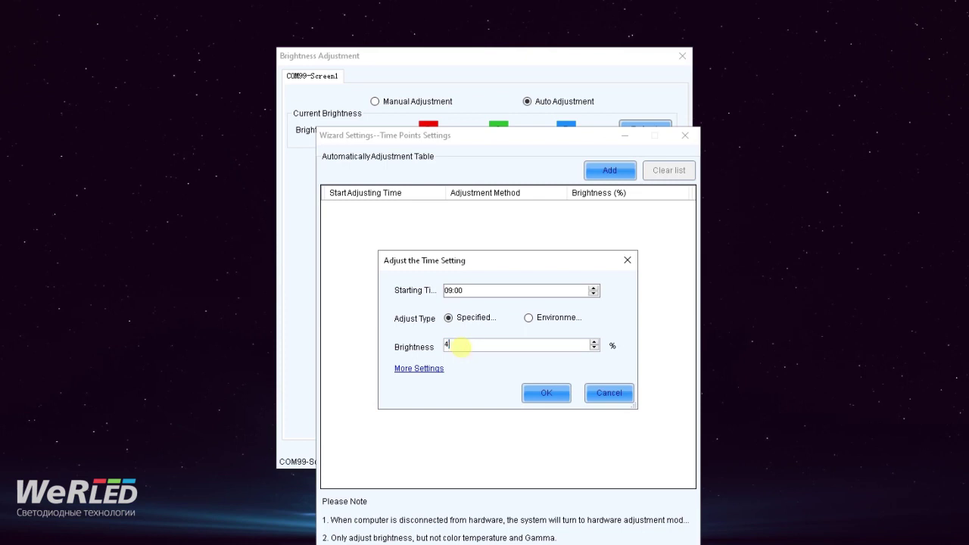
pyautogui.write('40')
pyautogui.click(547, 392)
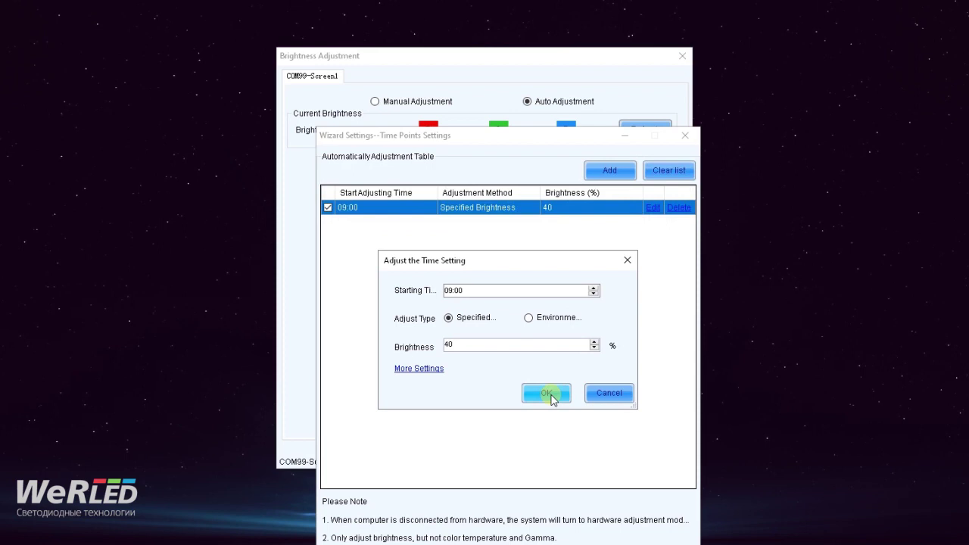
# - Add a 12:00 time point at 80% brightness
pyautogui.click(451, 291)
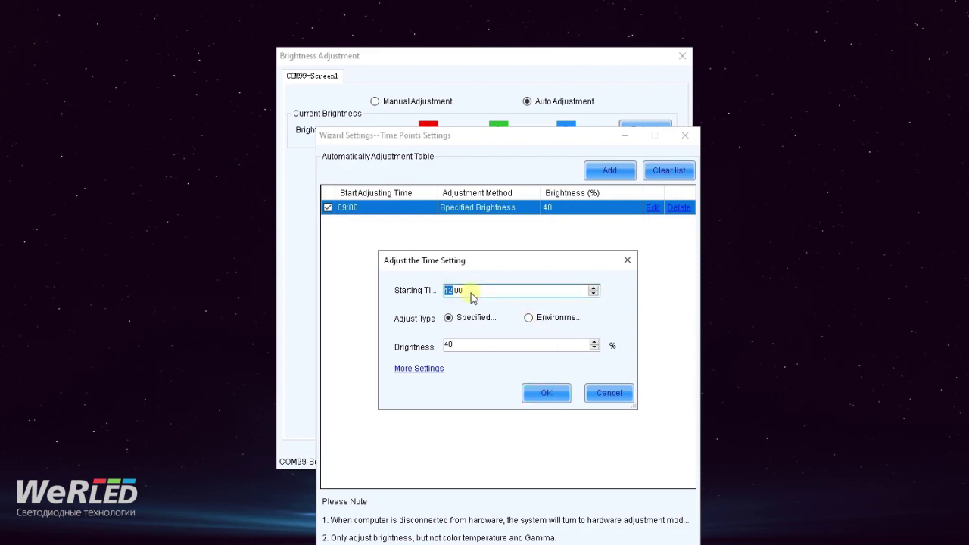
pyautogui.doubleClick(463, 349)
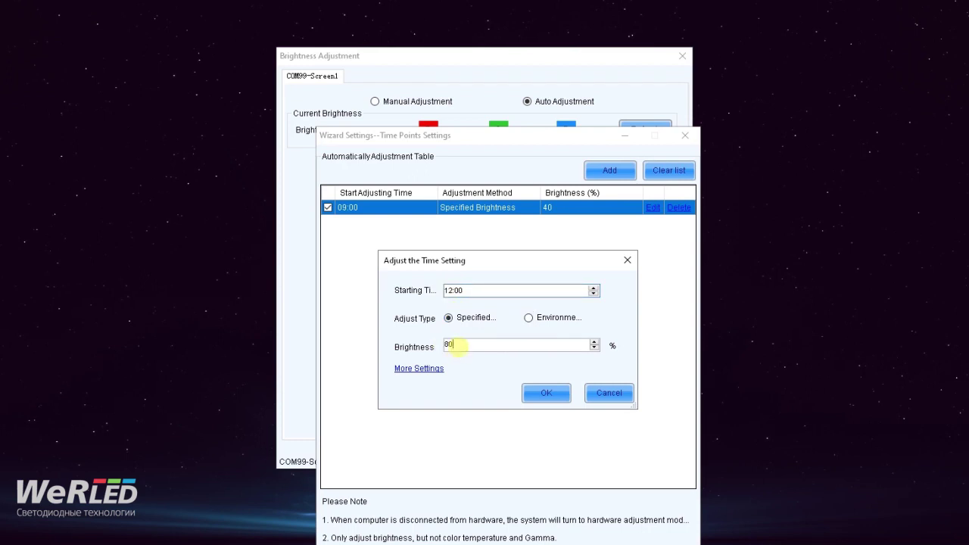
pyautogui.click(539, 393)
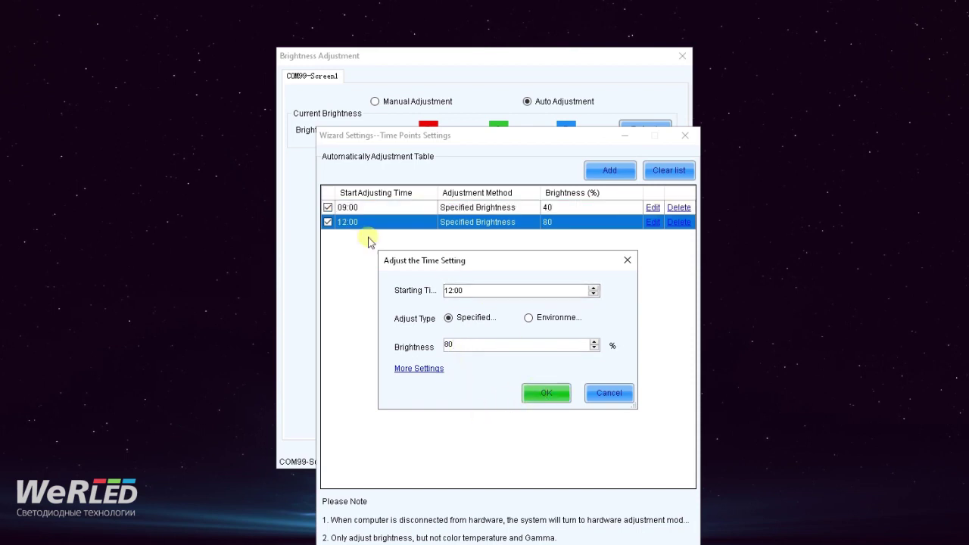
# - Add a 15:00 time point at 60% brightness
pyautogui.click(453, 290)
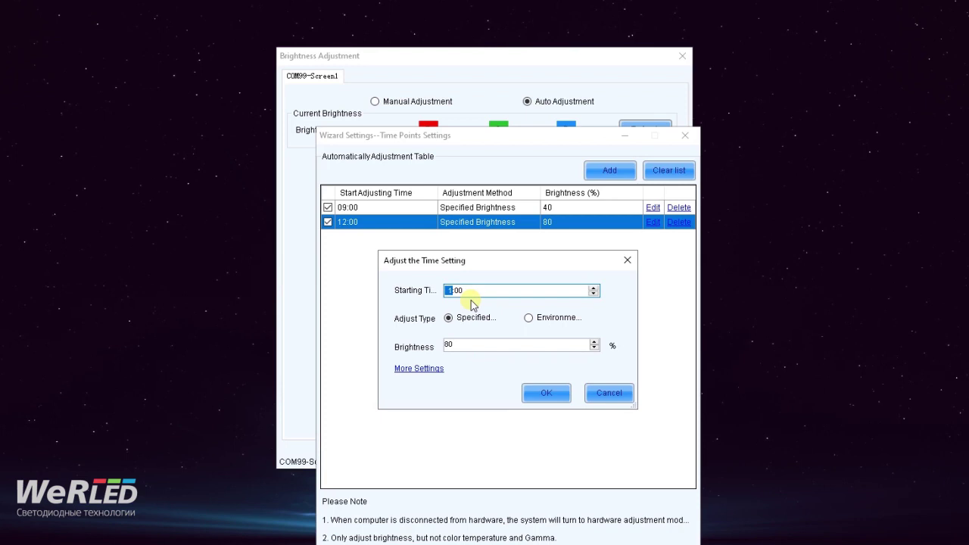
pyautogui.click(452, 345)
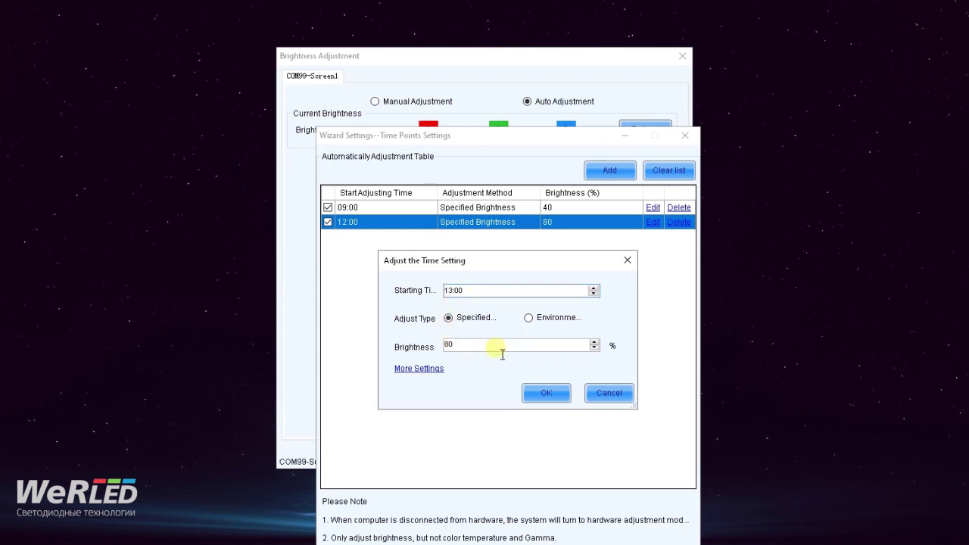
pyautogui.click(452, 291)
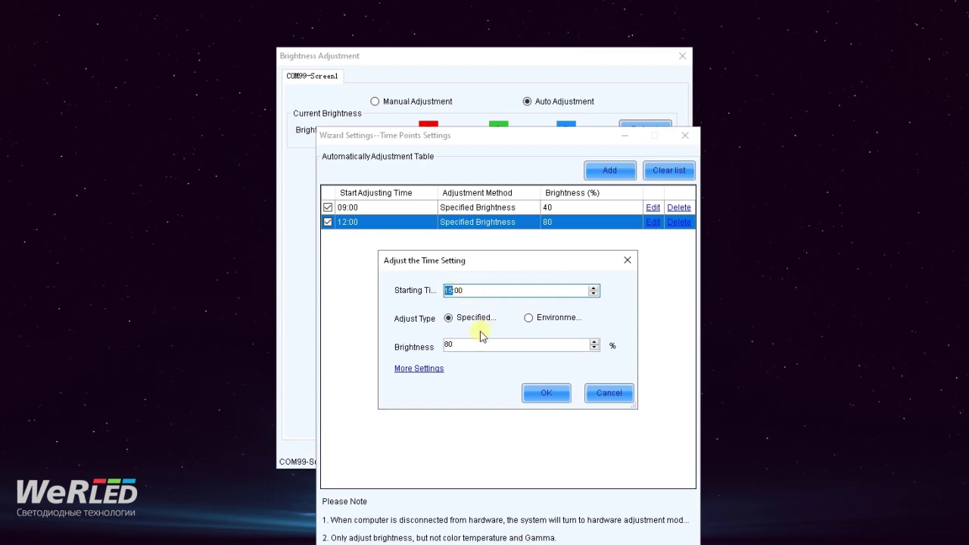
pyautogui.click(445, 345)
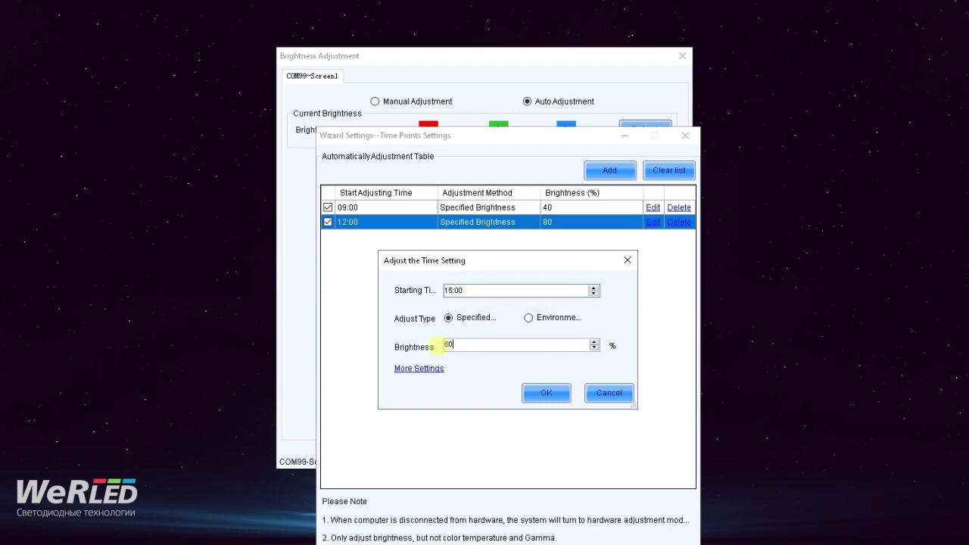
pyautogui.click(542, 393)
# - Add an 18:00 time point at 30% brightness and close Time Points Settings
pyautogui.click(447, 291)
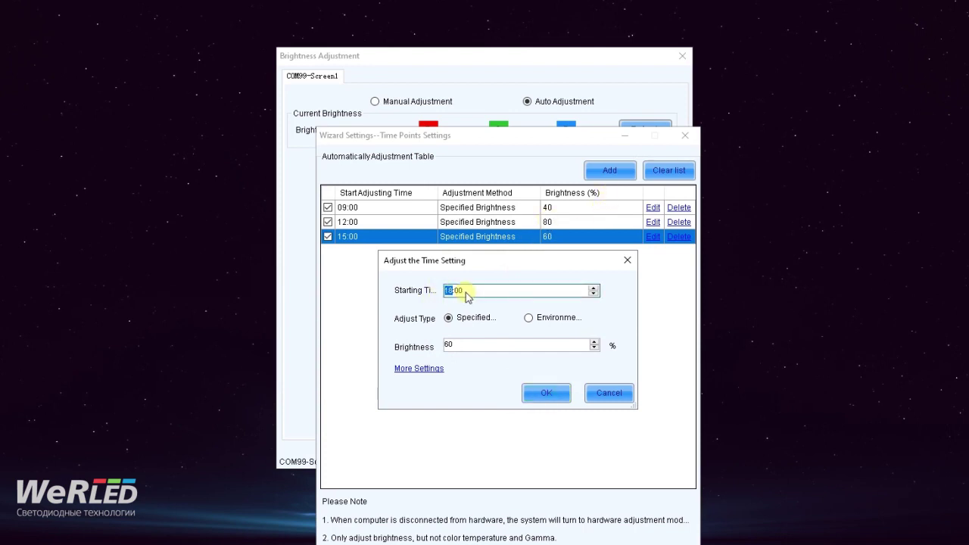
pyautogui.click(448, 345)
pyautogui.doubleClick(451, 347)
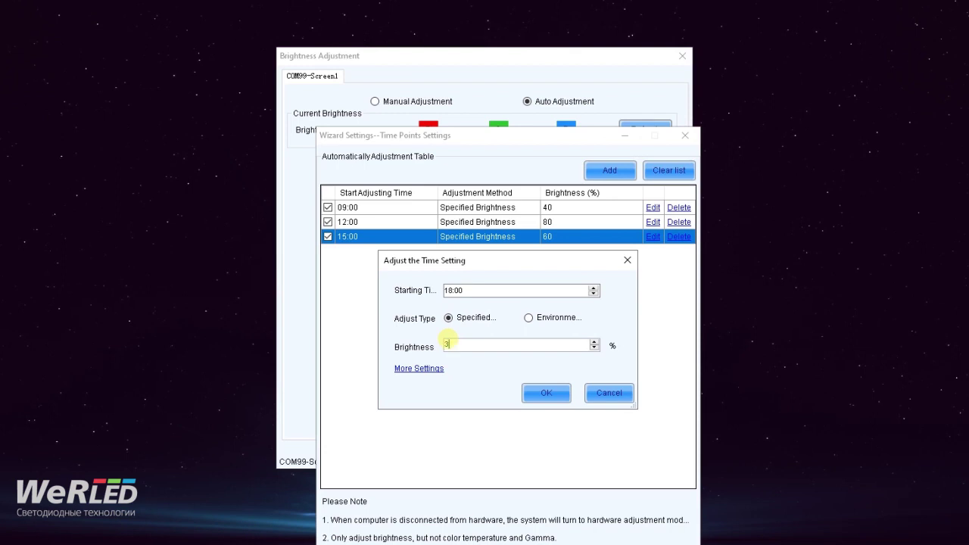
pyautogui.click(542, 392)
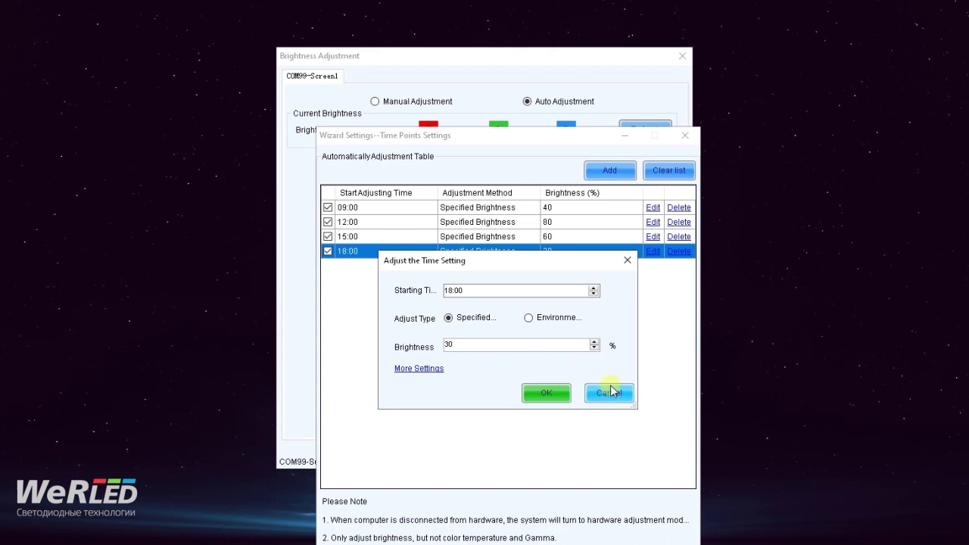
pyautogui.click(626, 262)
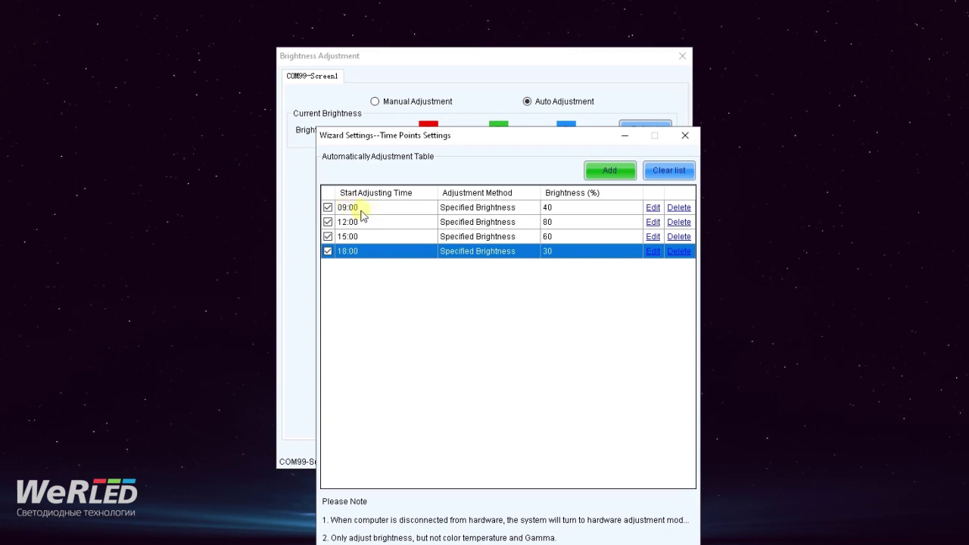
# - Check the 09:00 and 18:00 entries in the brightness schedule list
pyautogui.click(358, 208)
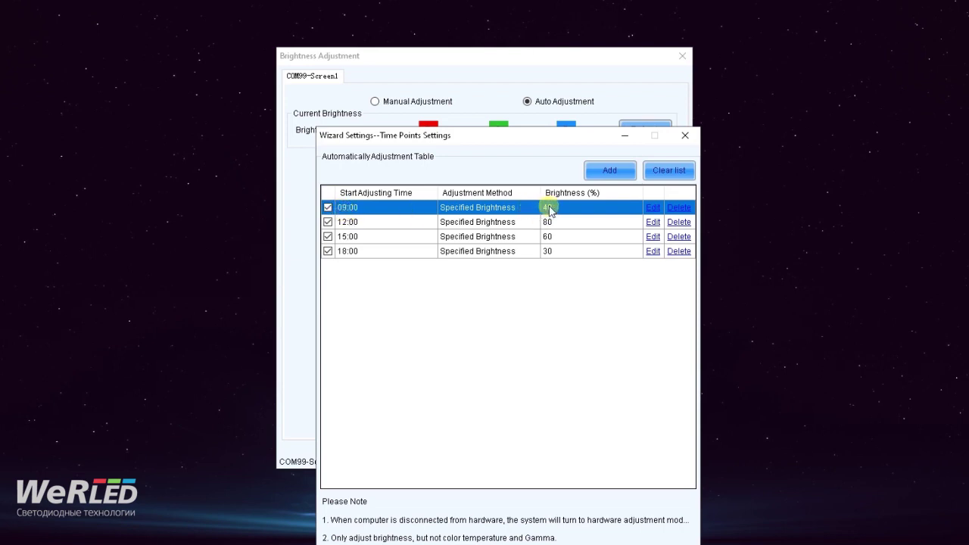
pyautogui.click(344, 252)
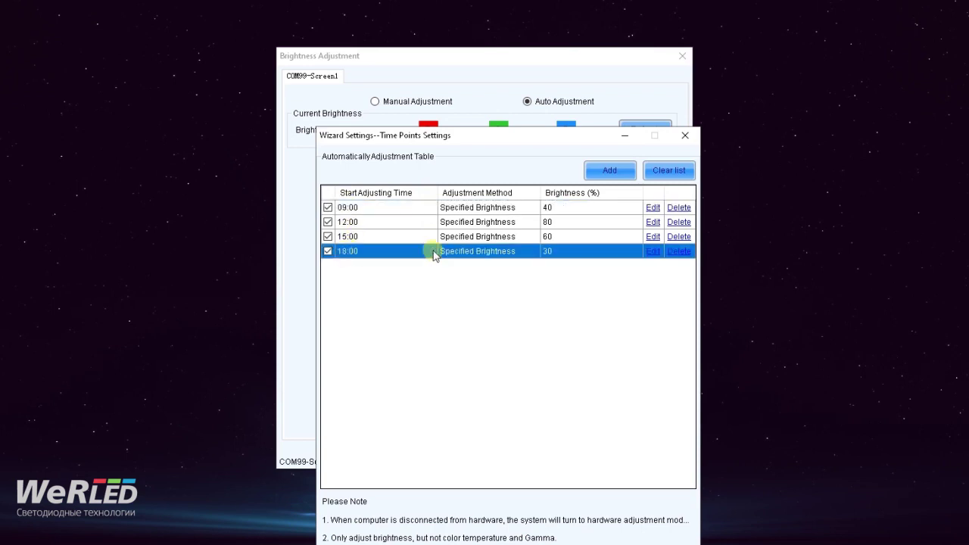
pyautogui.click(346, 252)
pyautogui.click(500, 250)
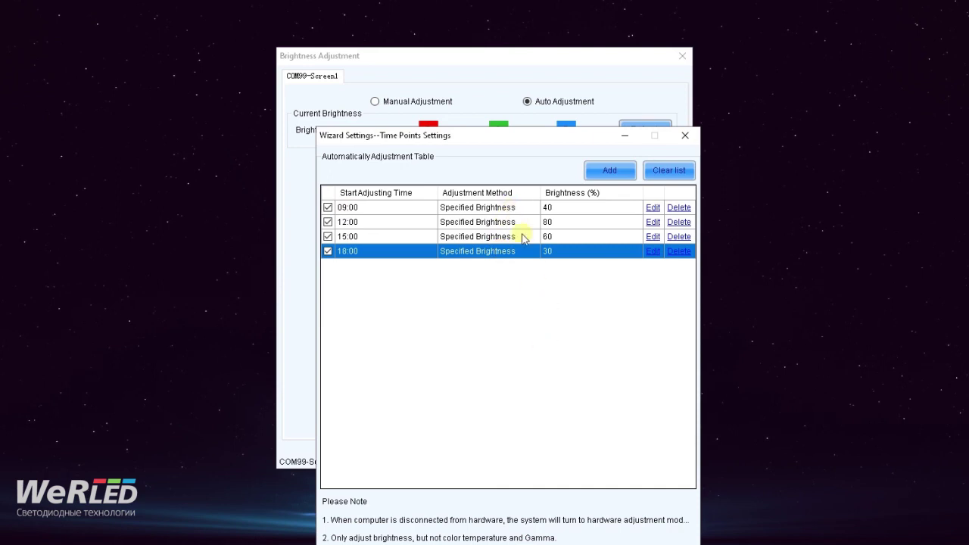
pyautogui.click(380, 209)
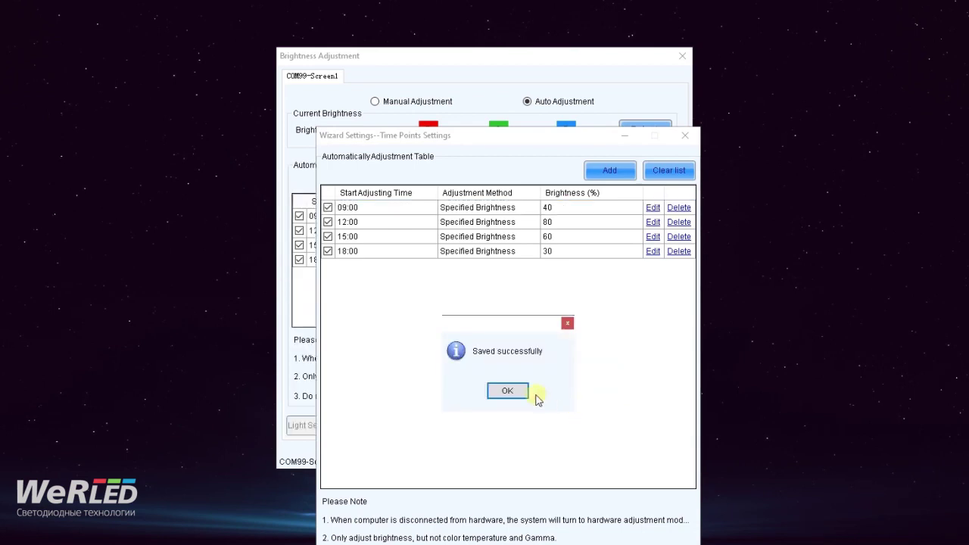
# - Acknowledge the saved message, save Brightness Adjustment and close that window
pyautogui.click(534, 397)
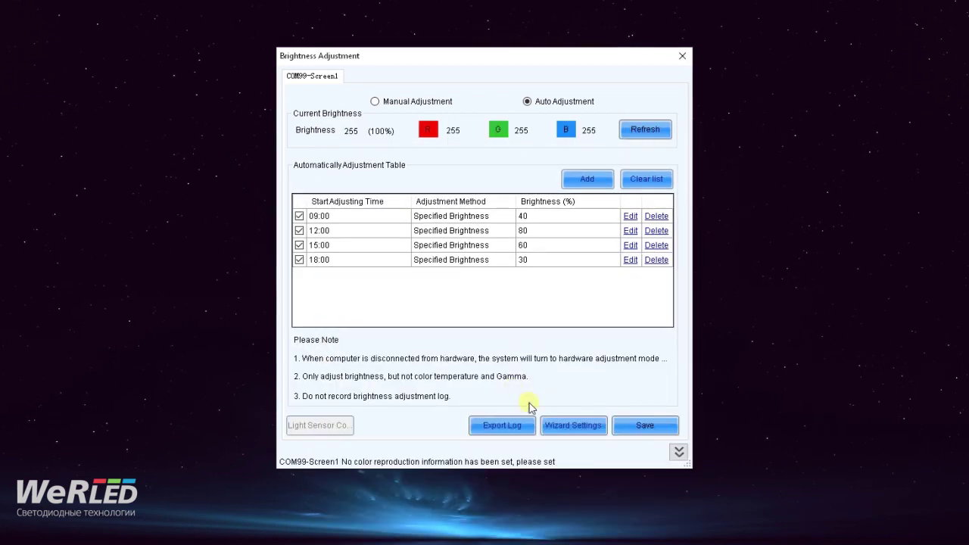
pyautogui.click(645, 426)
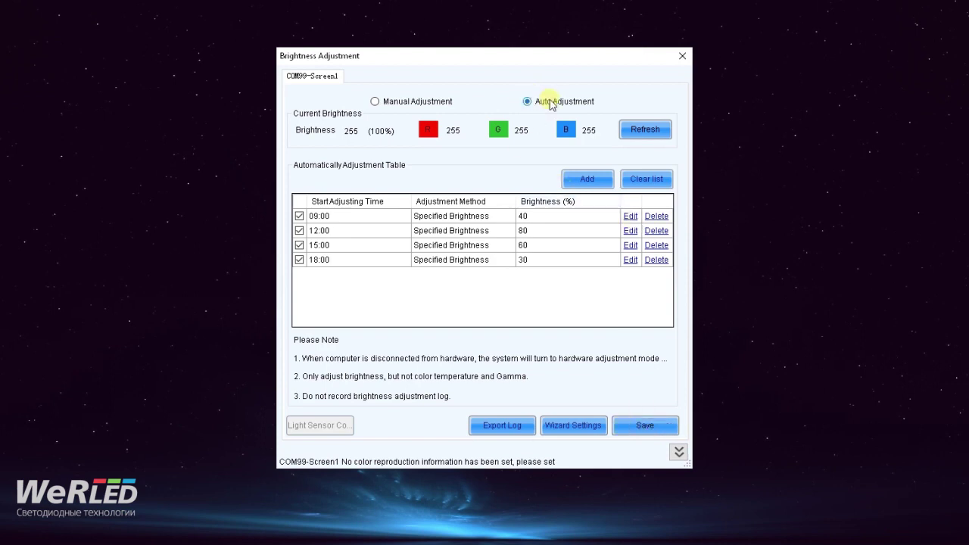
pyautogui.click(682, 55)
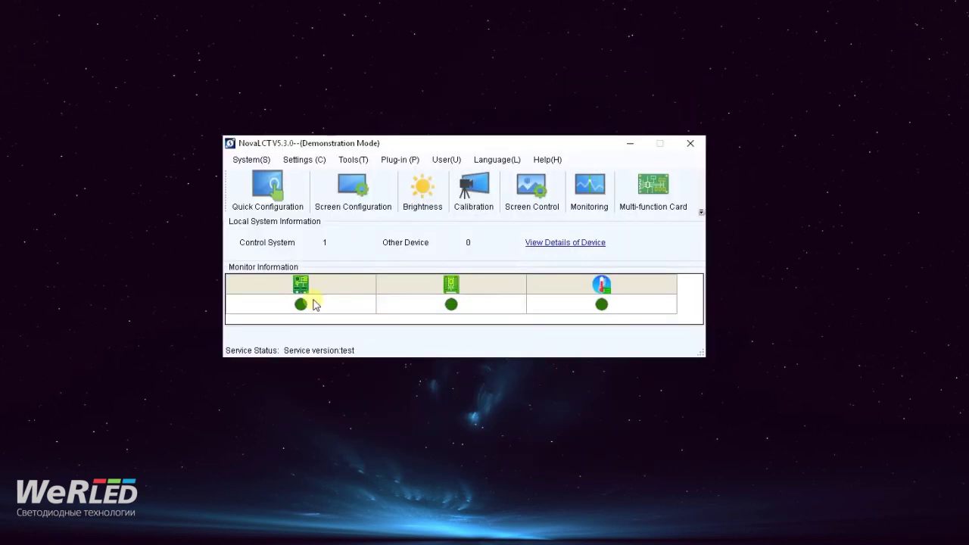
# - Launch Monitoring and inspect COM99-Screen1's six receiving cards, all Normal with no faults
pyautogui.click(354, 160)
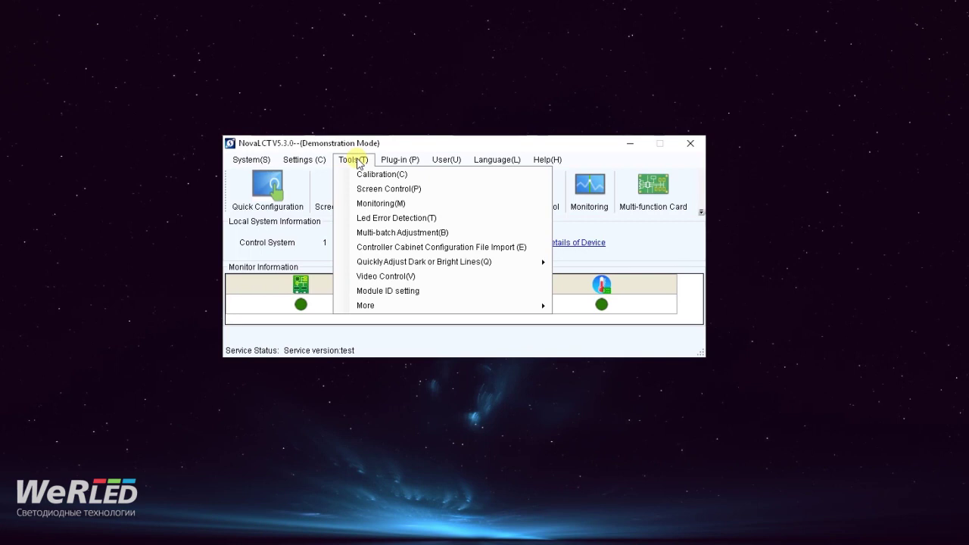
pyautogui.click(358, 164)
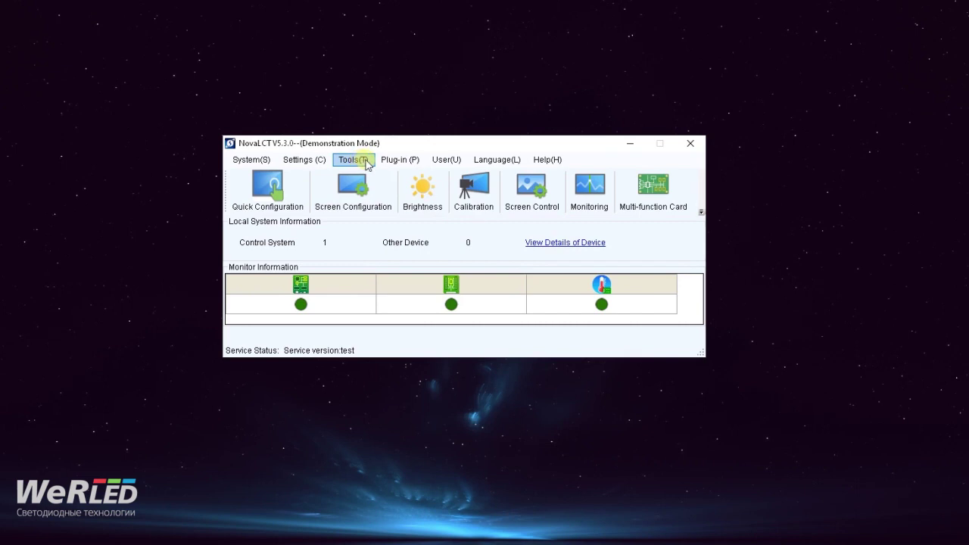
pyautogui.click(595, 197)
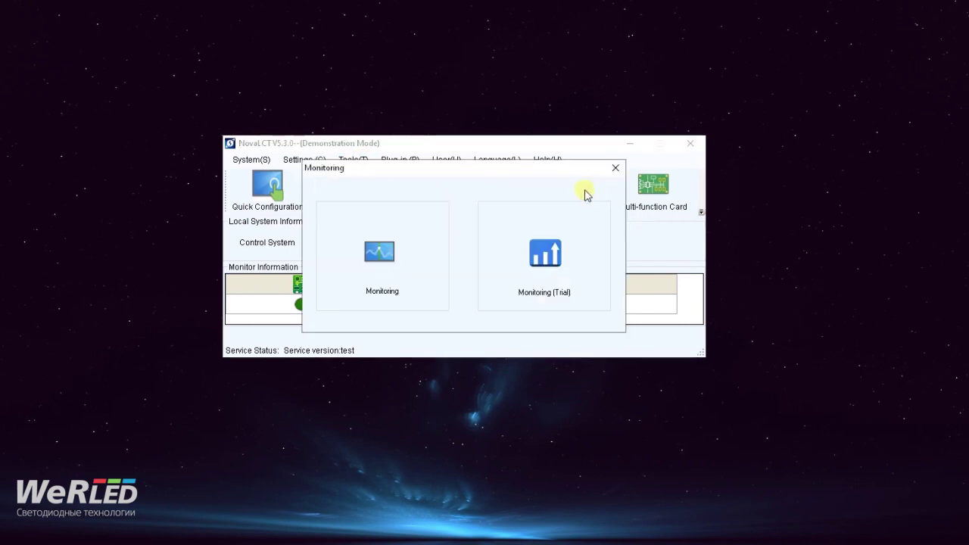
pyautogui.click(382, 252)
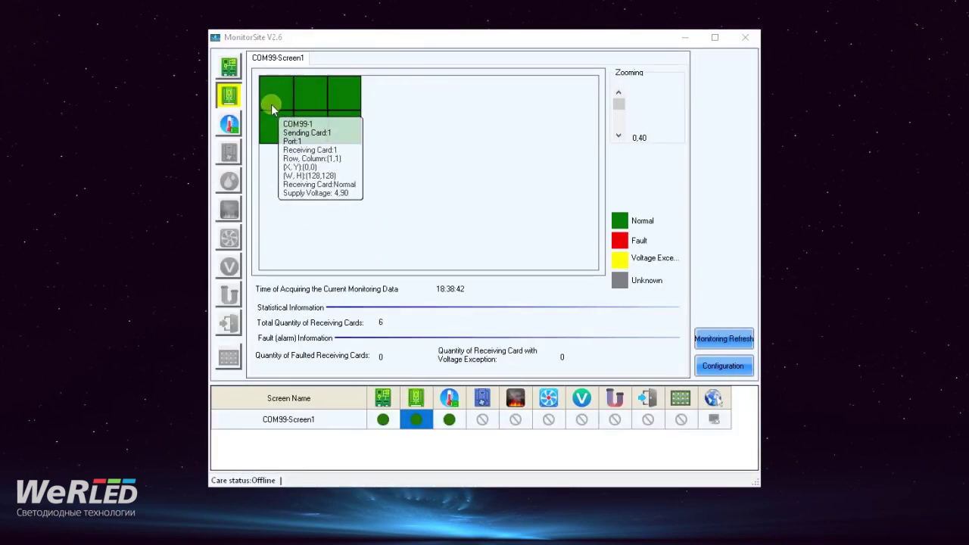
pyautogui.moveTo(289, 119)
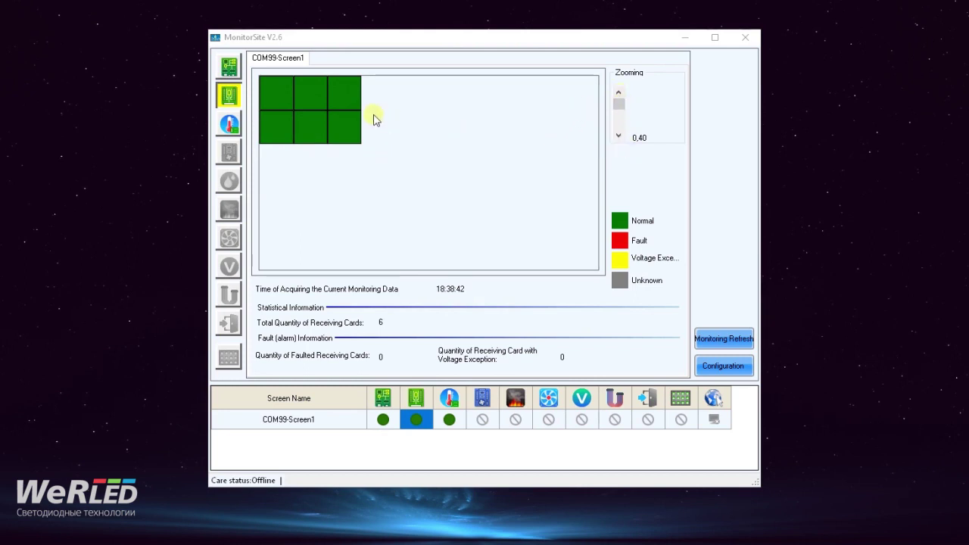
pyautogui.moveTo(346, 133)
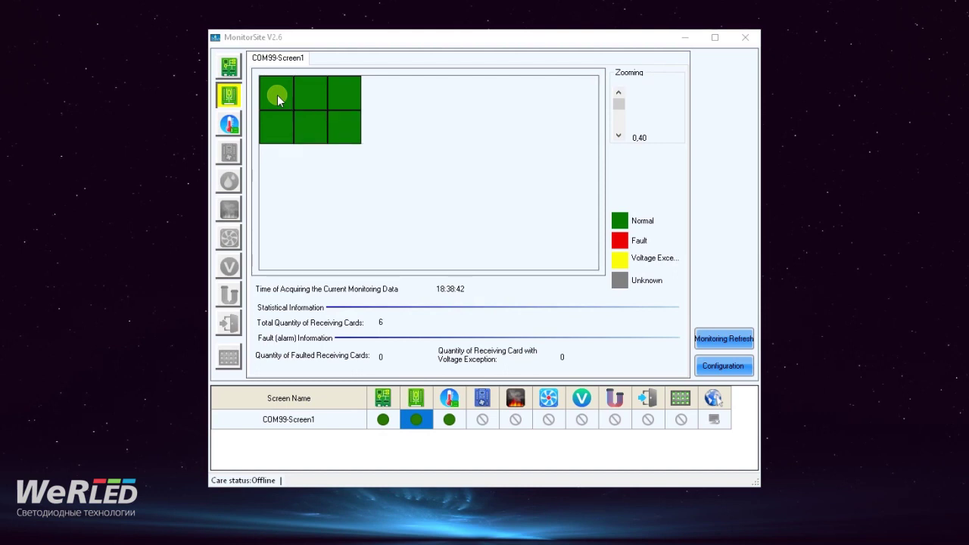
pyautogui.moveTo(283, 95)
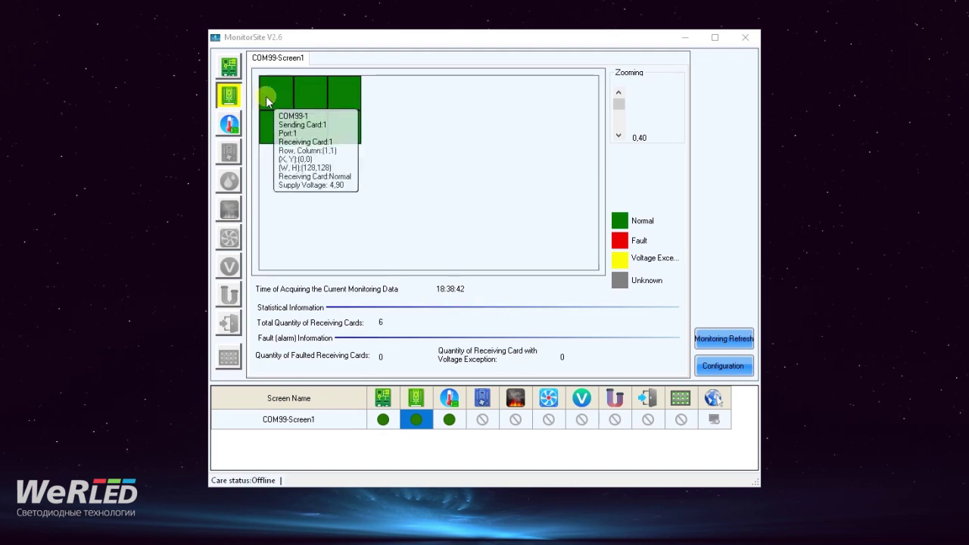
pyautogui.click(230, 125)
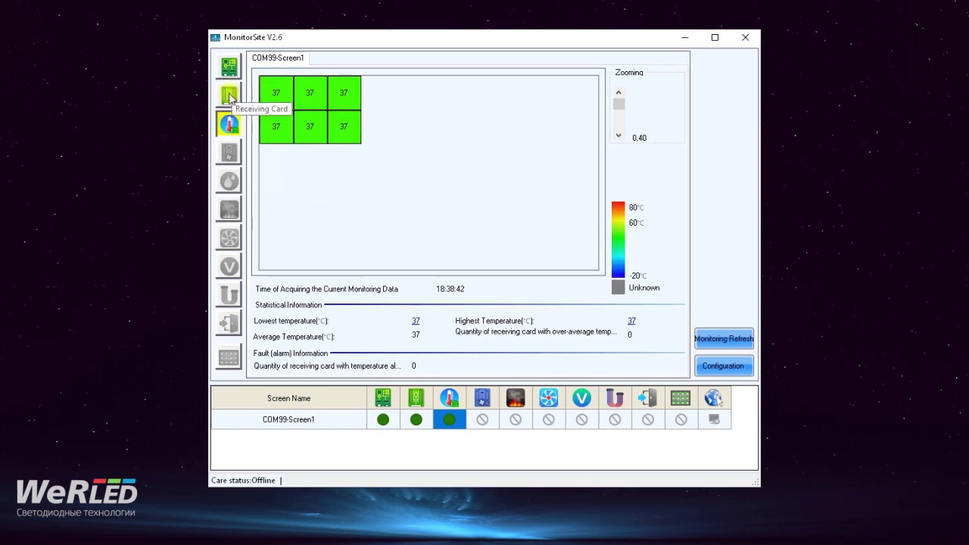
pyautogui.click(227, 67)
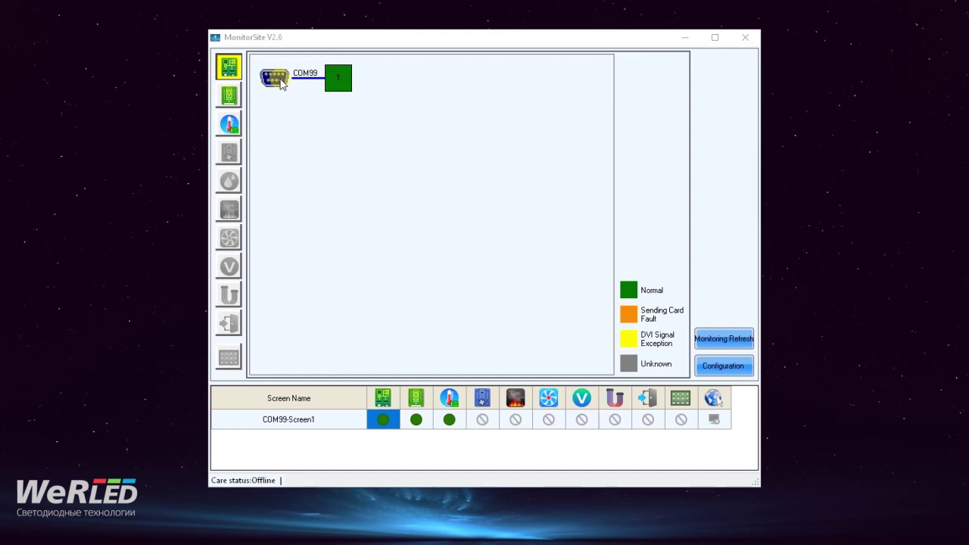
pyautogui.click(229, 95)
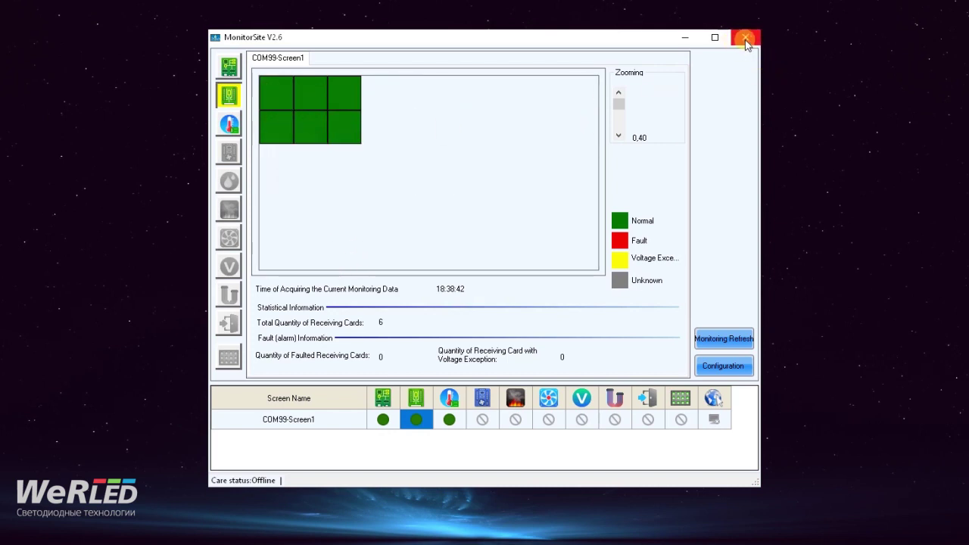
# - Review auto-refresh, Alarm, Monitoring Control and Email settings, then close Settings
pyautogui.click(724, 367)
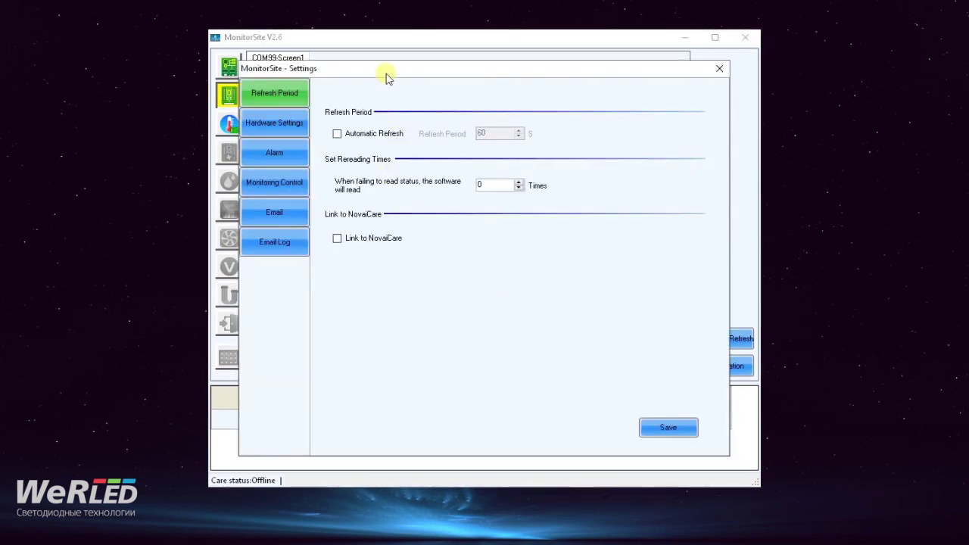
pyautogui.click(338, 134)
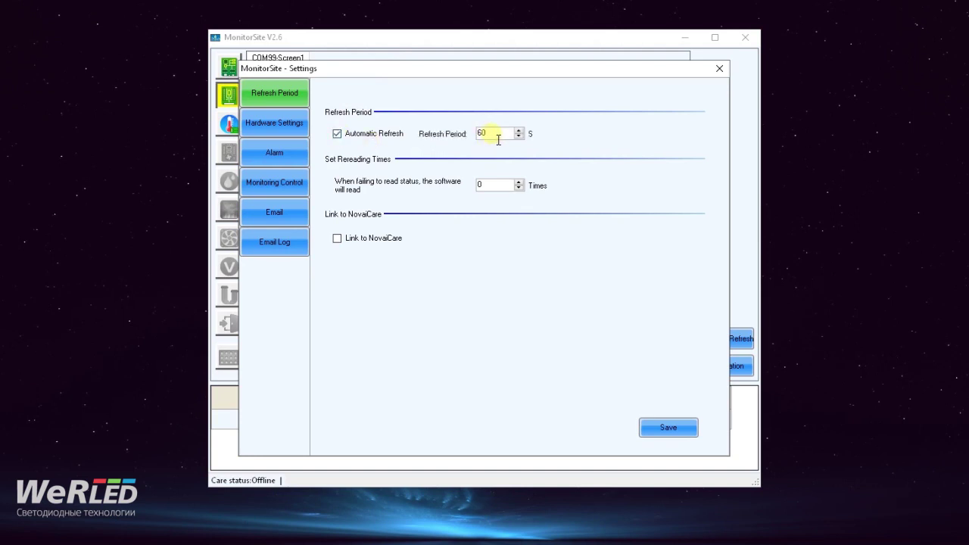
pyautogui.click(338, 134)
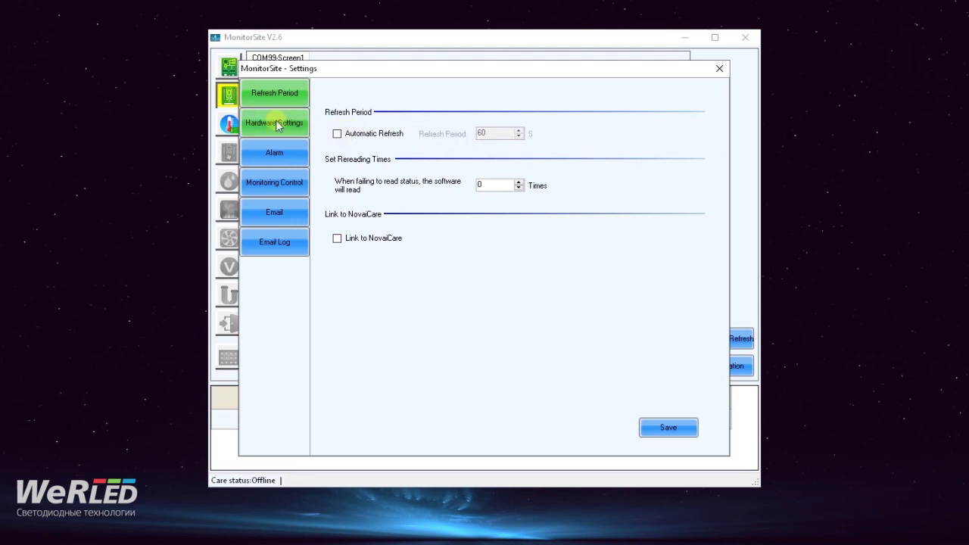
pyautogui.click(272, 156)
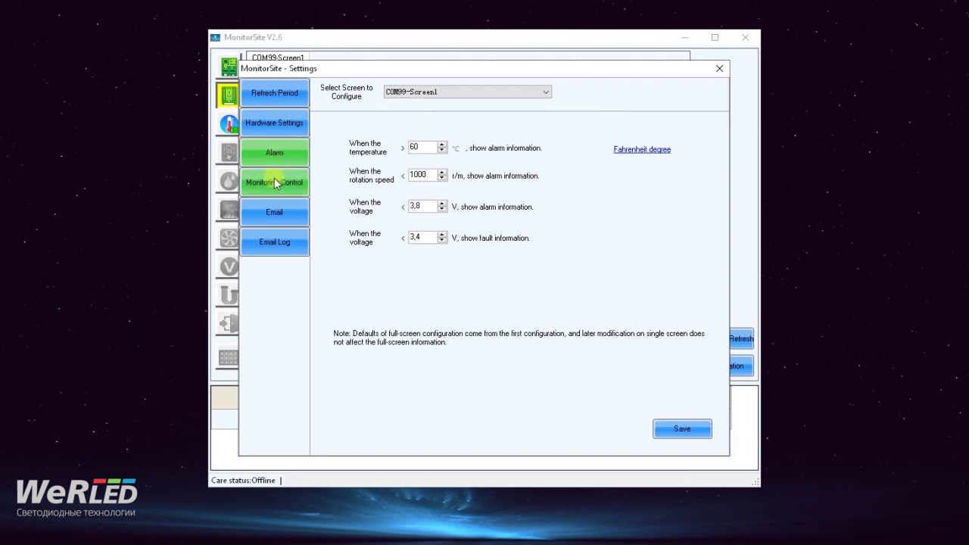
pyautogui.click(272, 183)
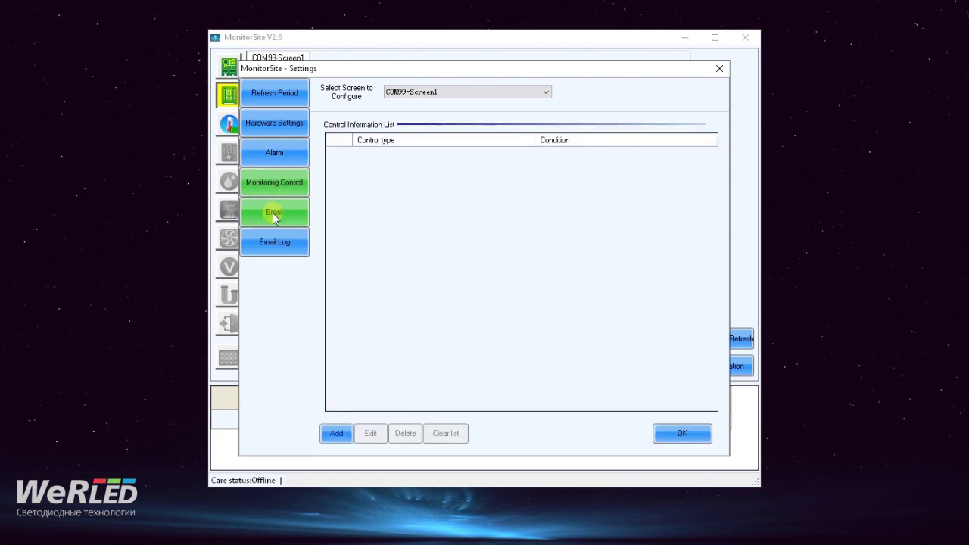
pyautogui.click(274, 213)
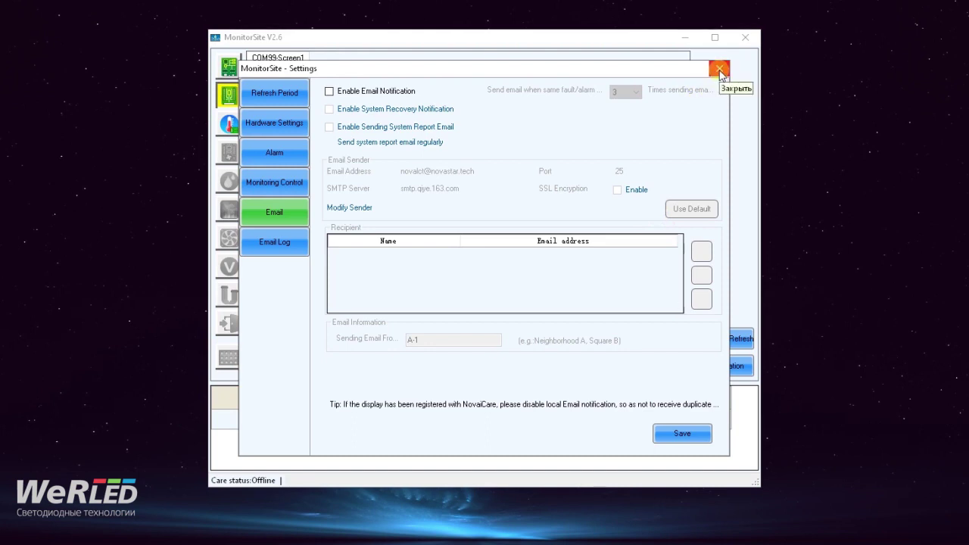
pyautogui.click(720, 69)
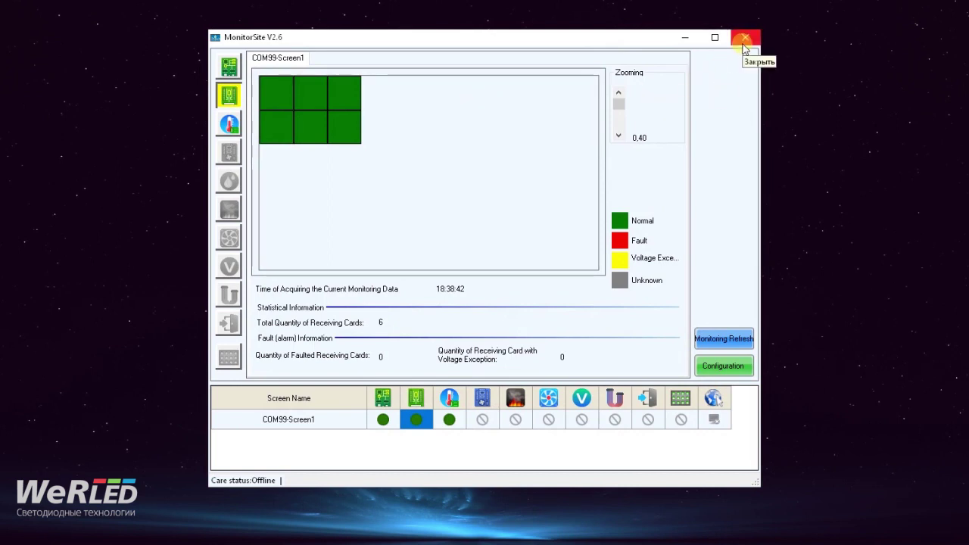
# - Close MonitorSite and launch Plug-in > Test Tool from NovaLCT
pyautogui.click(743, 41)
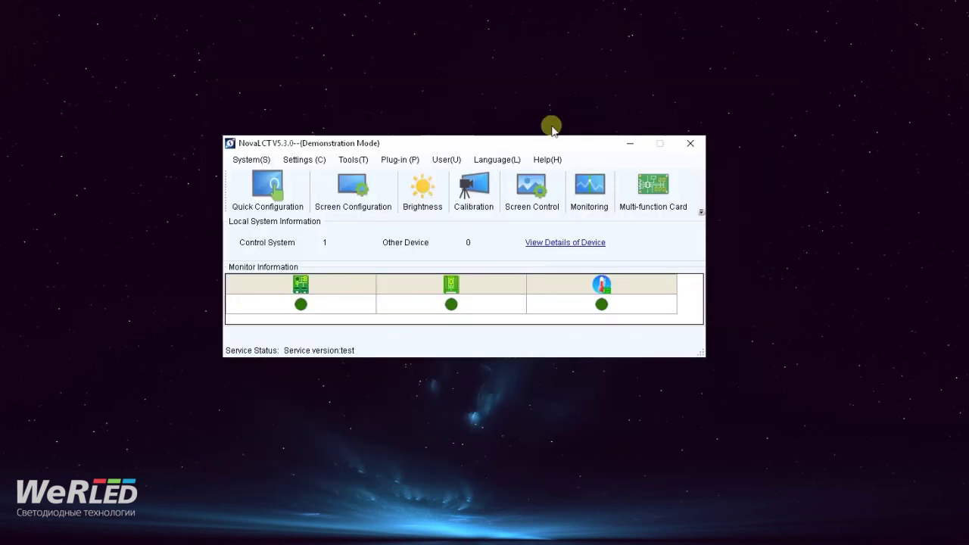
pyautogui.click(361, 163)
pyautogui.moveTo(381, 162)
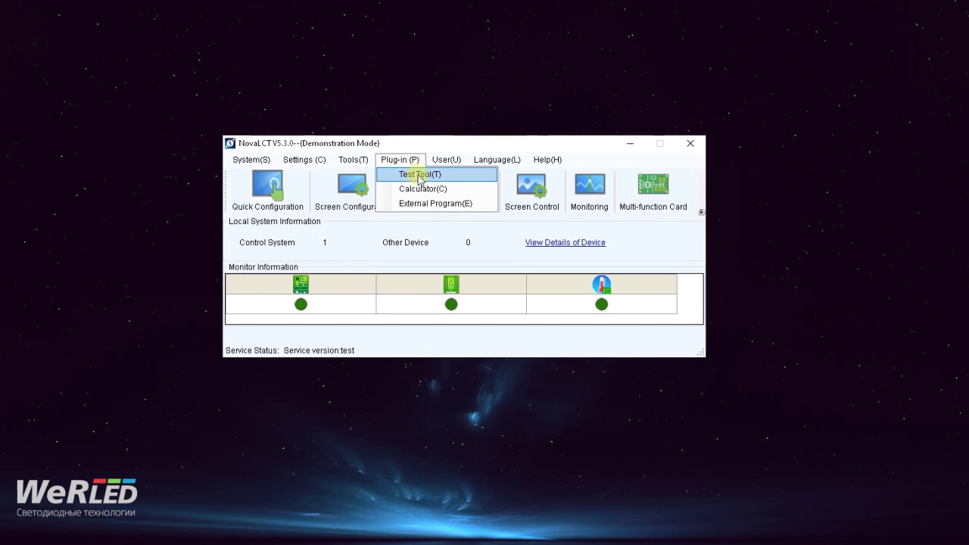
pyautogui.click(418, 175)
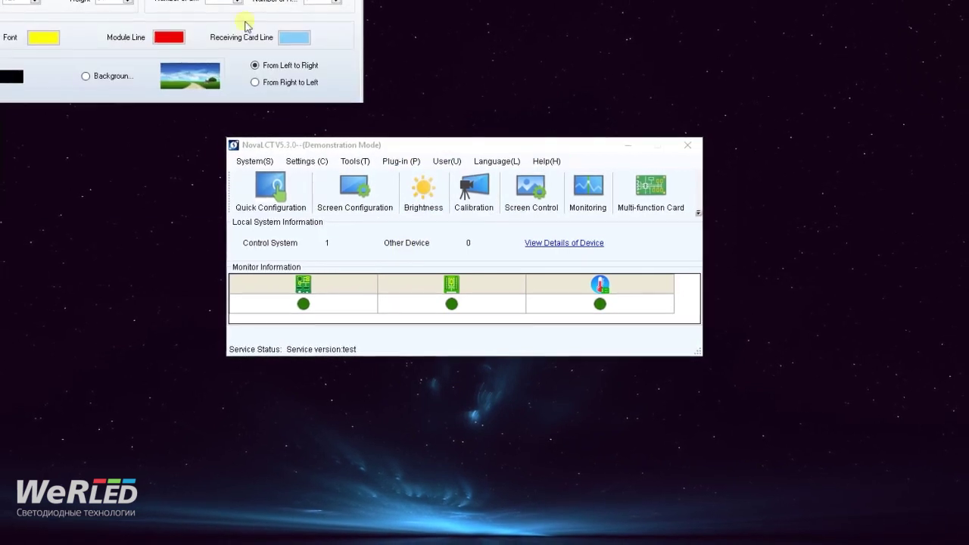
# - Resize the test window to 292 by 159 on the Window tab and show it
pyautogui.moveTo(202, 0); pyautogui.dragTo(409, 130)
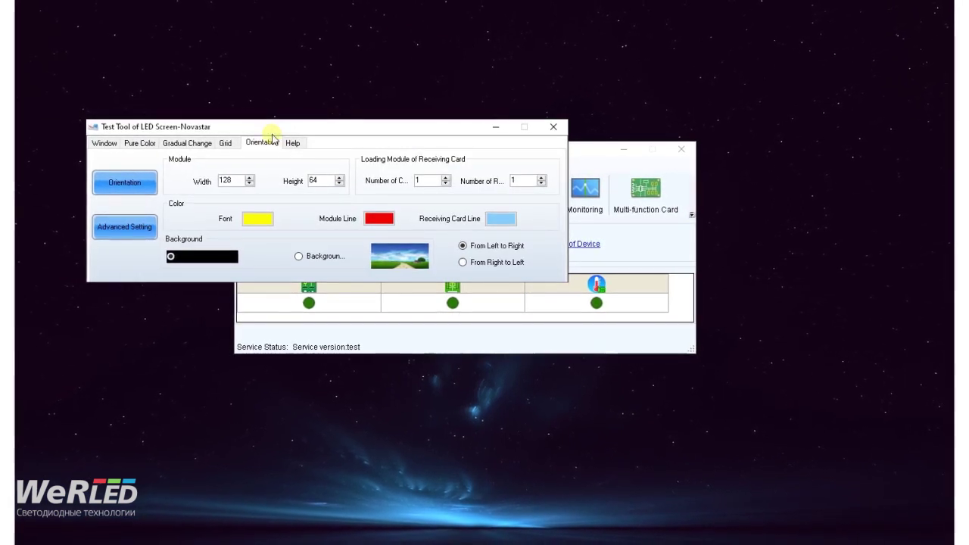
pyautogui.click(112, 148)
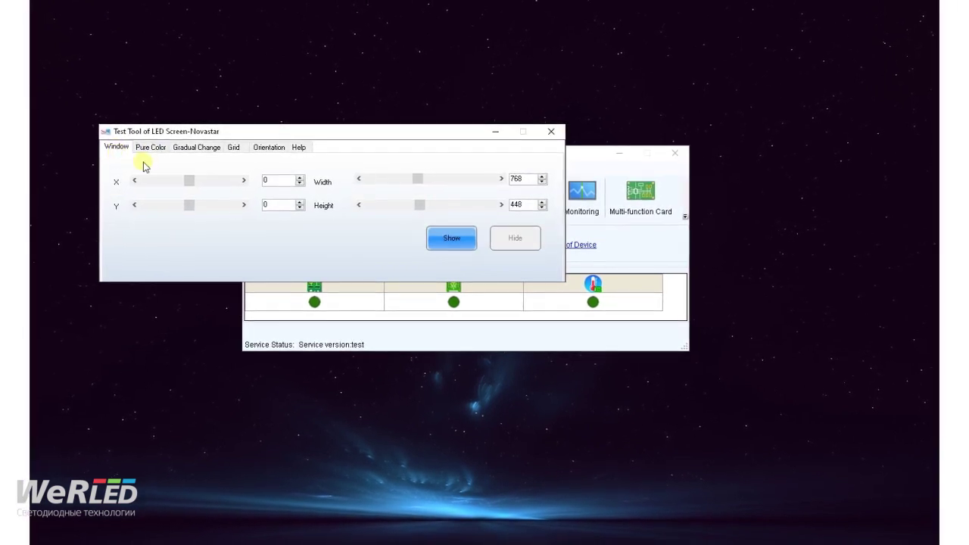
pyautogui.moveTo(298, 140); pyautogui.dragTo(453, 159)
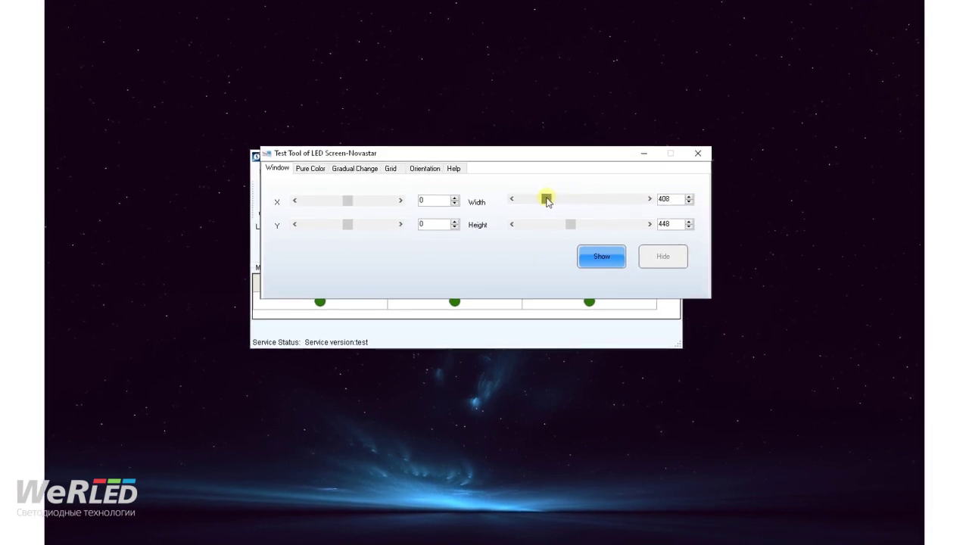
pyautogui.moveTo(570, 224); pyautogui.dragTo(539, 223)
pyautogui.click(603, 258)
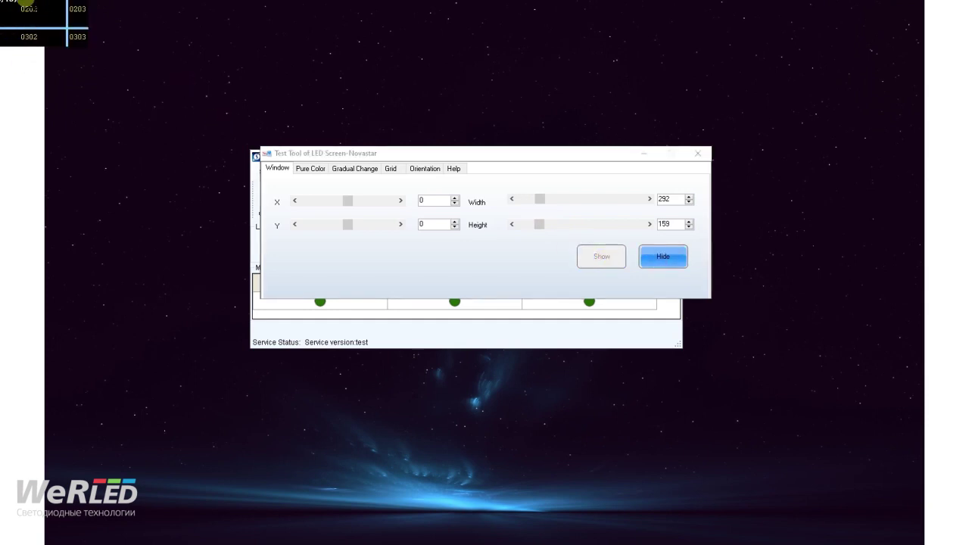
# - Cycle the pure colour pattern through red, green, blue, white and yellow
pyautogui.click(310, 169)
pyautogui.click(306, 203)
pyautogui.click(354, 202)
pyautogui.click(443, 205)
pyautogui.click(475, 204)
pyautogui.click(537, 206)
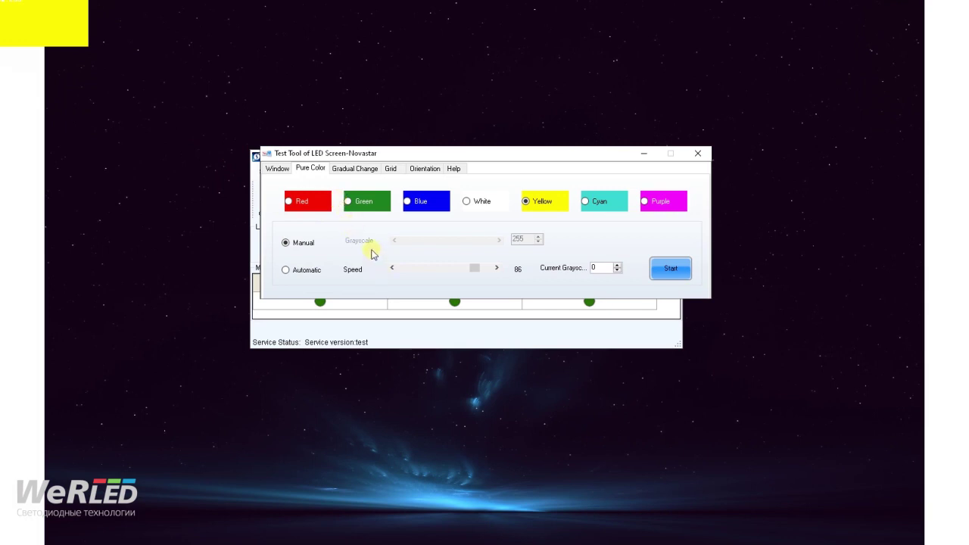
# - Switch the pure colour from white and yellow to cyan, then raise the window height to 164
pyautogui.click(478, 205)
pyautogui.click(547, 206)
pyautogui.click(613, 205)
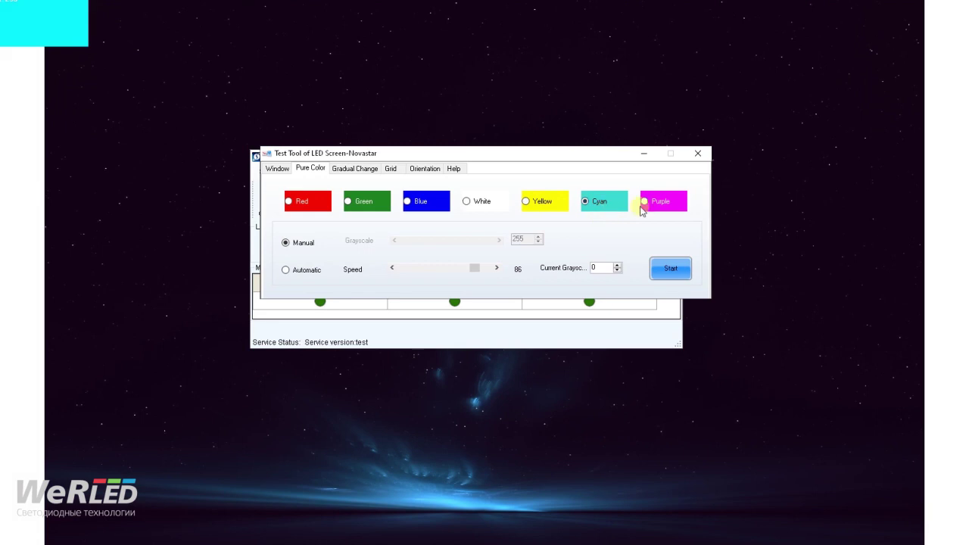
pyautogui.click(275, 169)
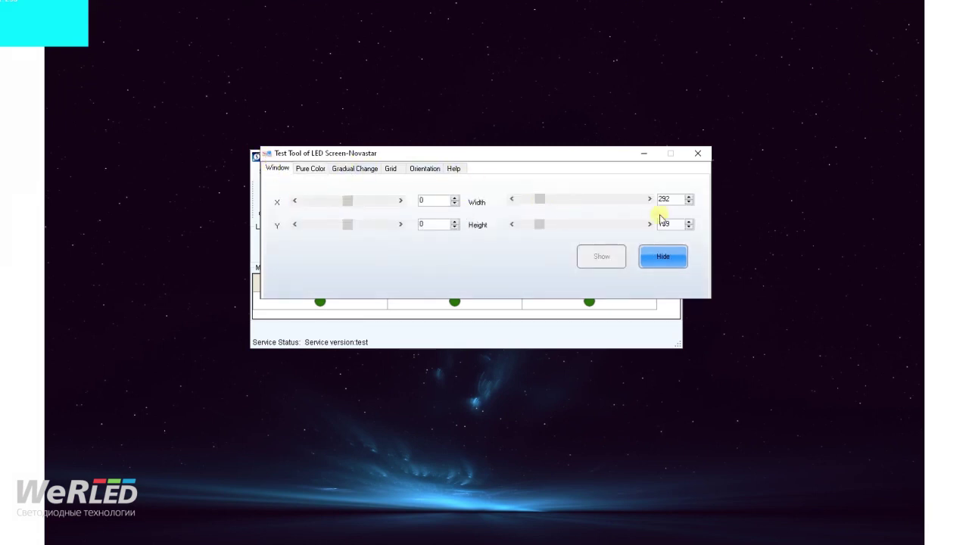
pyautogui.moveTo(542, 201)
pyautogui.mouseDown()
pyautogui.moveTo(552, 200)
pyautogui.moveTo(549, 232)
pyautogui.moveTo(568, 229)
pyautogui.moveTo(554, 234)
pyautogui.moveTo(569, 201)
pyautogui.moveTo(557, 230)
pyautogui.moveTo(571, 228)
pyautogui.moveTo(540, 223)
pyautogui.moveTo(562, 196)
pyautogui.moveTo(538, 202)
pyautogui.mouseUp()
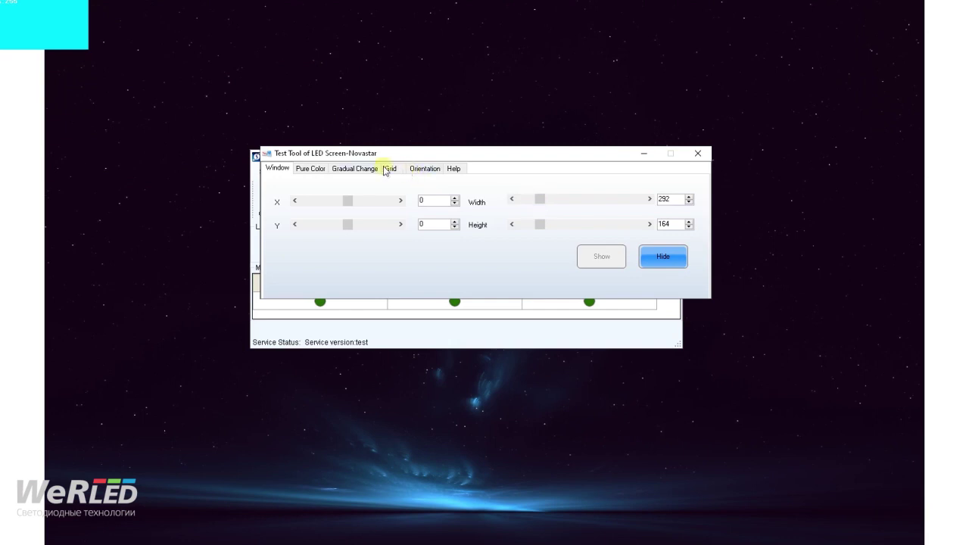
# - Show red, green and blue gradients, step blue through 64, 128 and 256 levels, then choose Grid
pyautogui.click(347, 170)
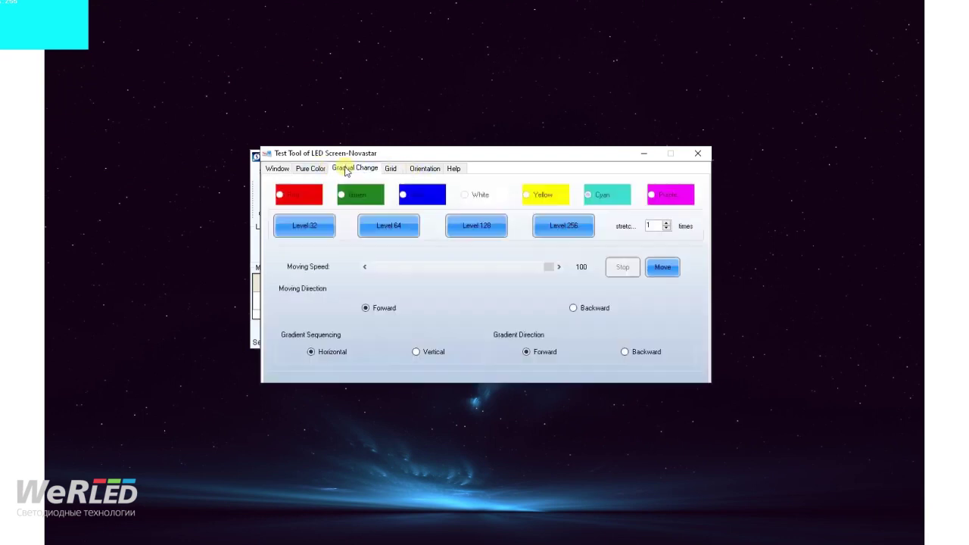
pyautogui.click(299, 198)
pyautogui.click(352, 198)
pyautogui.click(416, 196)
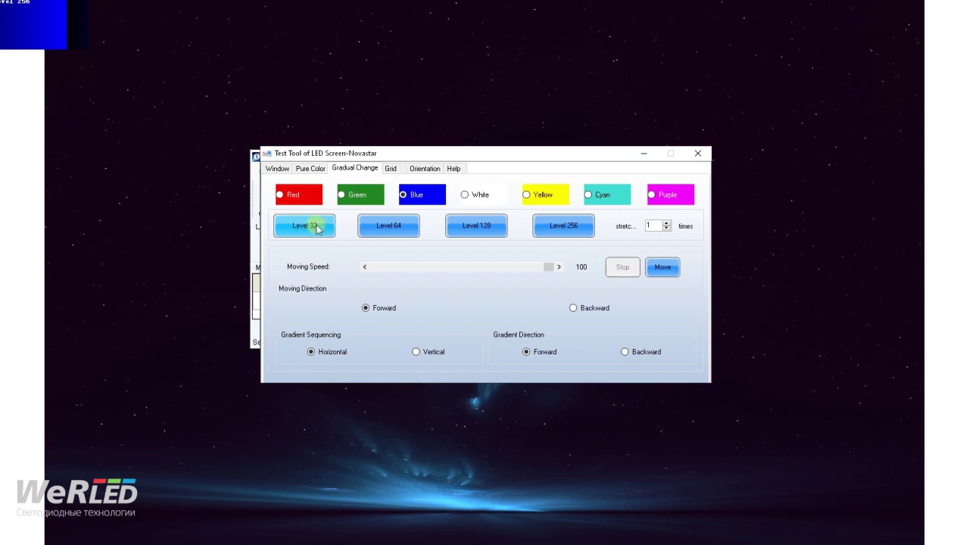
pyautogui.click(386, 226)
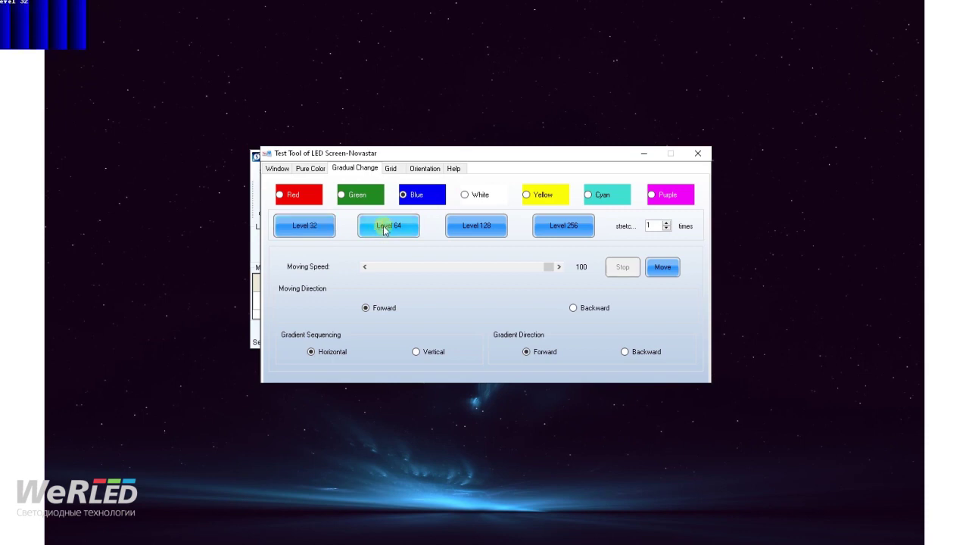
pyautogui.click(477, 231)
pyautogui.click(560, 227)
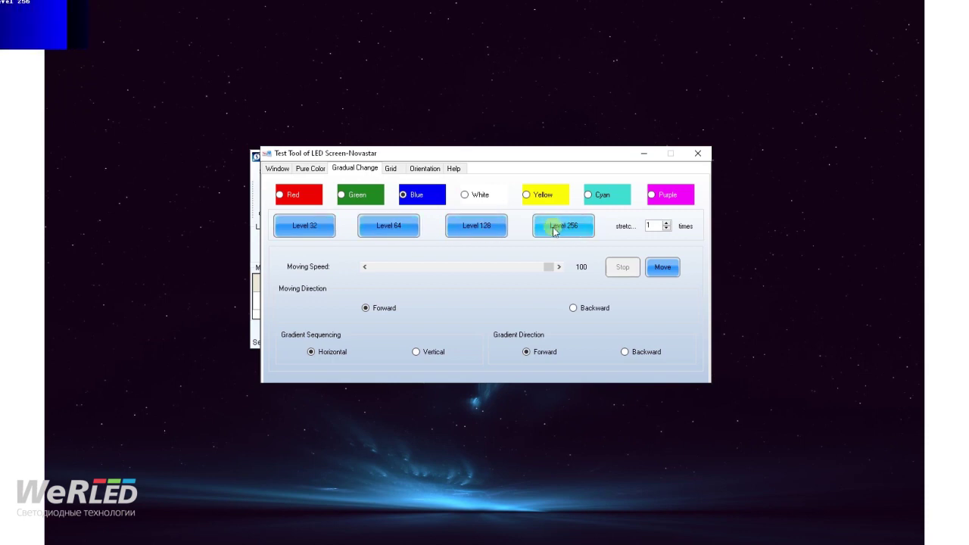
pyautogui.click(390, 169)
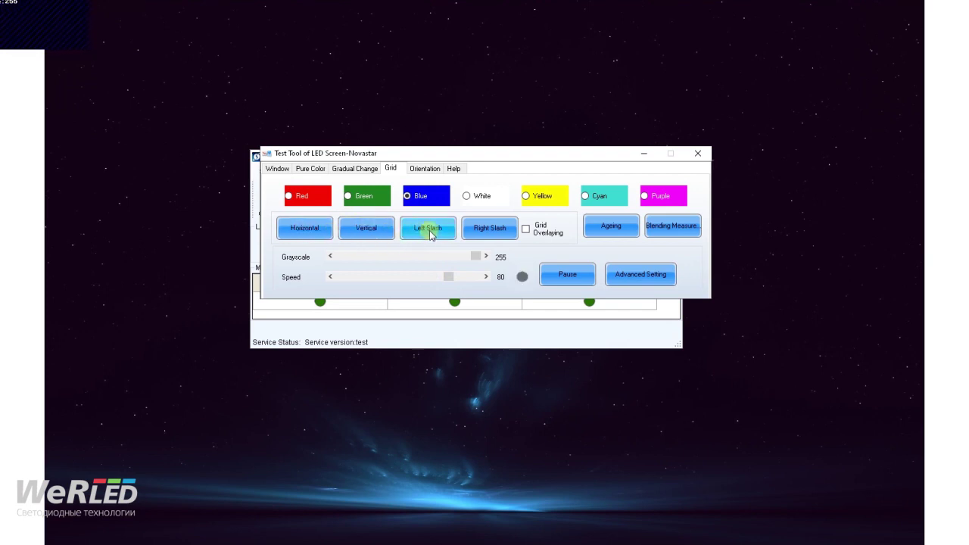
# - Display the Orientation pattern, revisit Pure Color and Window, then close the Test Tool
pyautogui.click(426, 170)
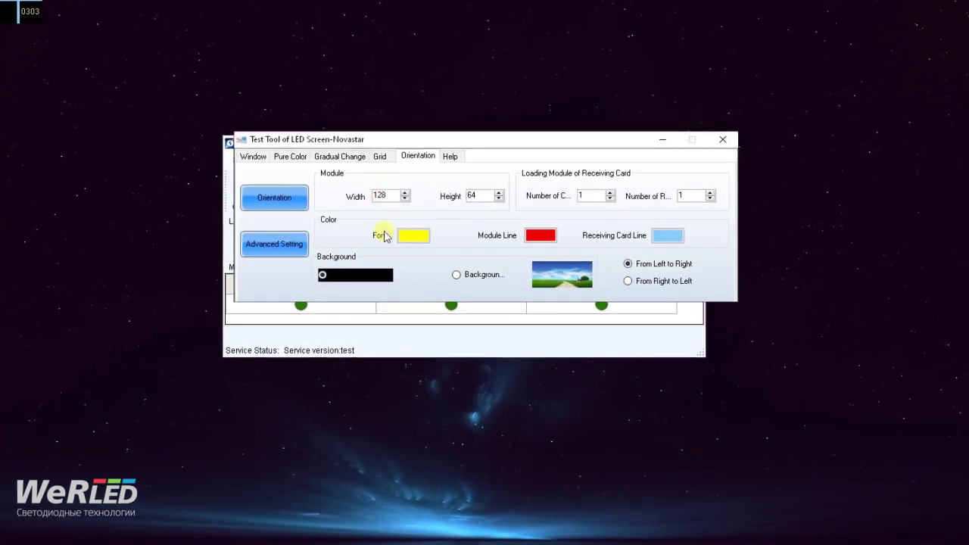
pyautogui.click(290, 157)
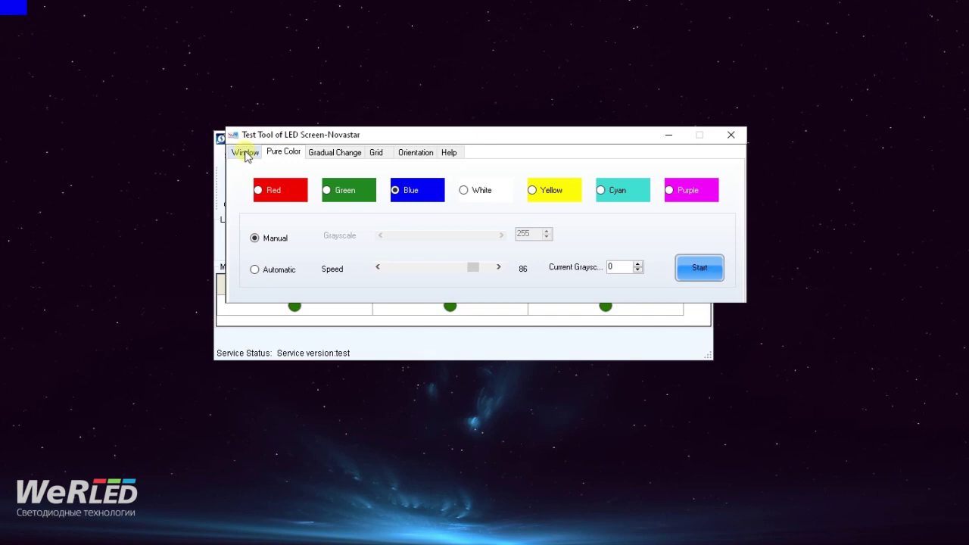
pyautogui.click(241, 151)
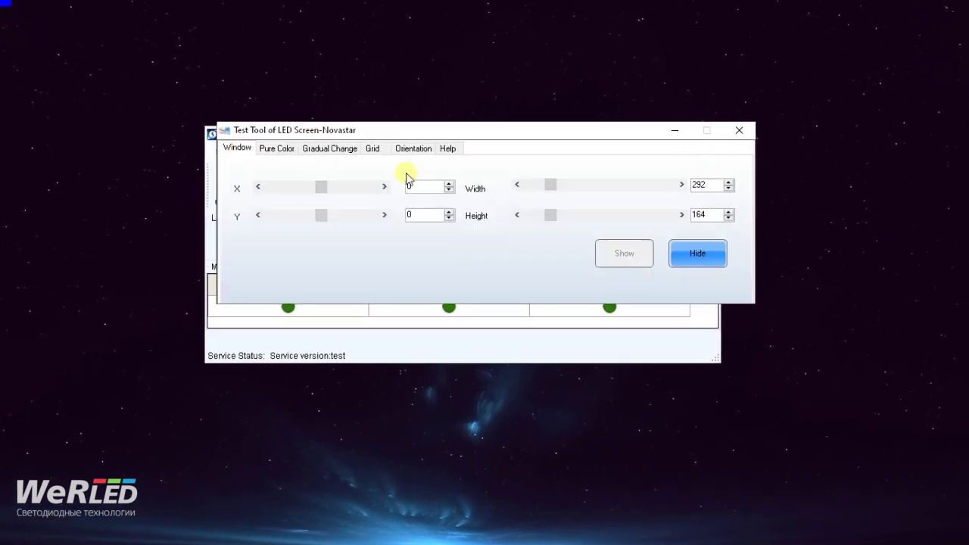
pyautogui.click(737, 131)
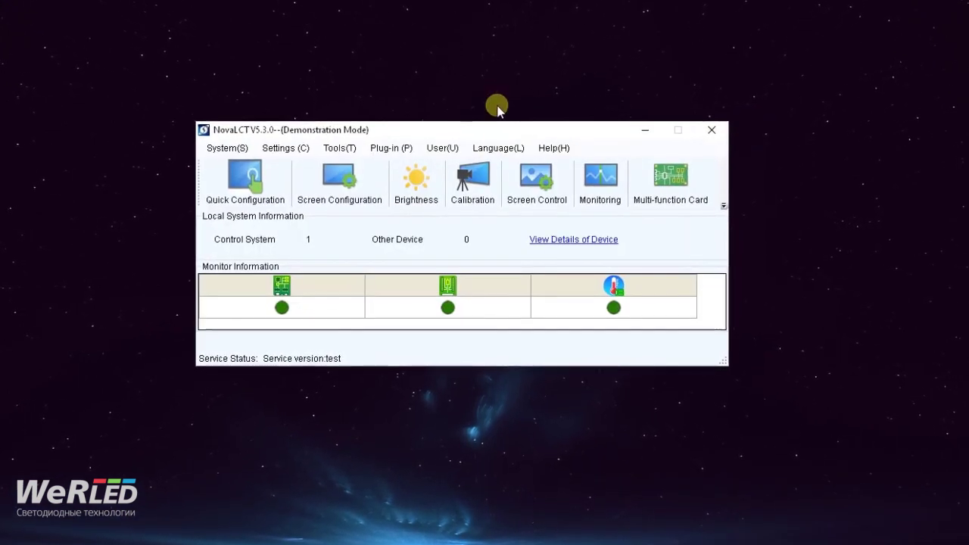
pyautogui.moveTo(453, 133); pyautogui.dragTo(447, 119)
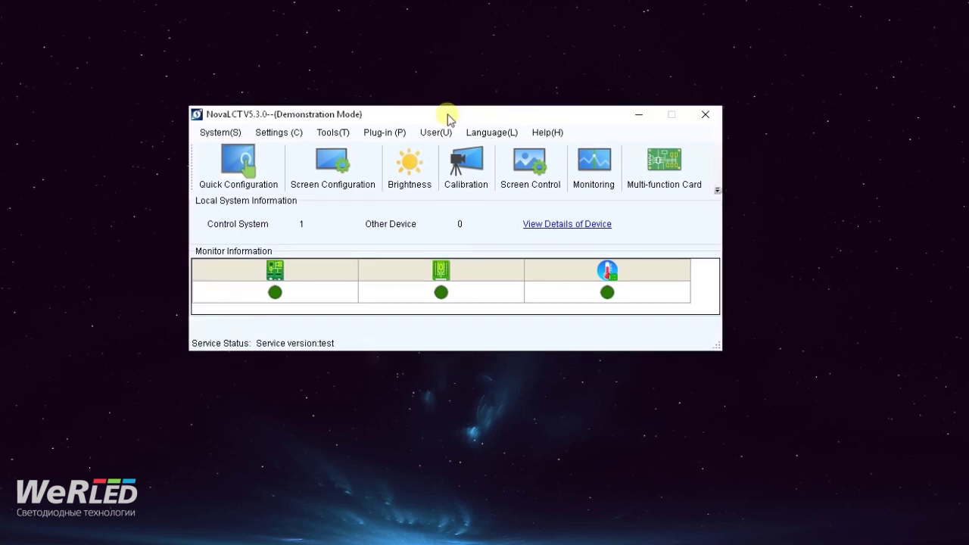